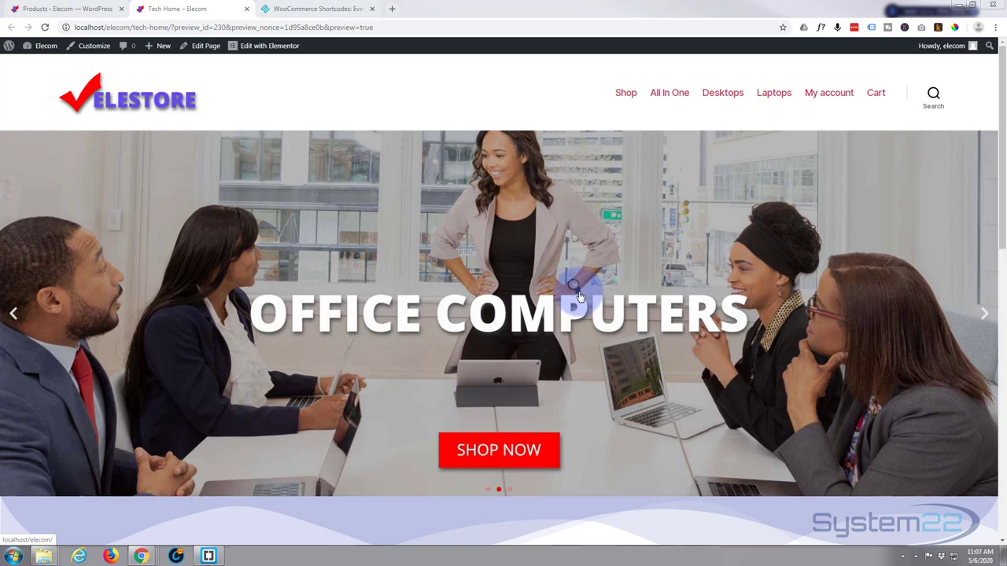
# - Scroll down the home page and delete the old Top Selling section
pyautogui.scroll(-2, 537, 134)
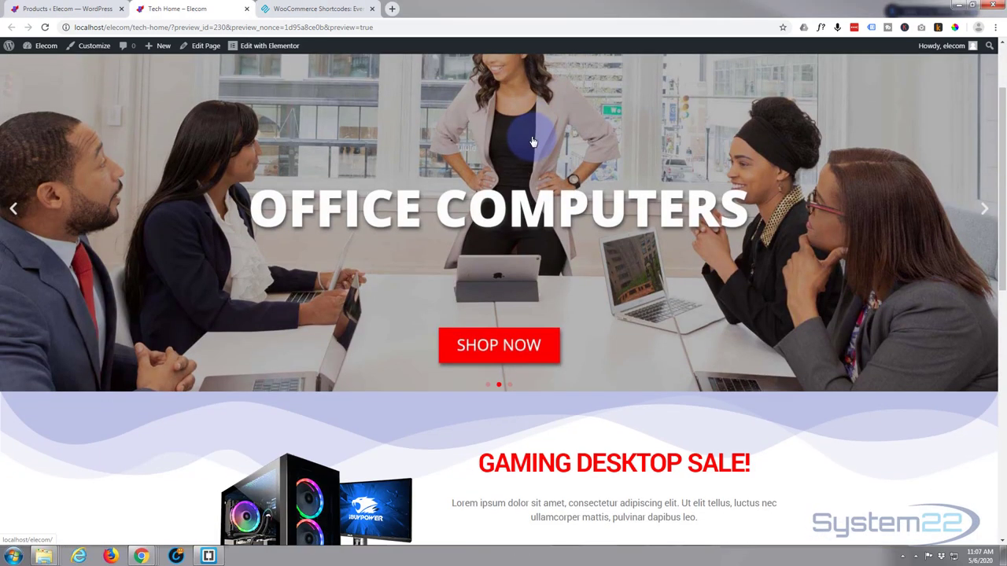
pyautogui.scroll(-2, 533, 136)
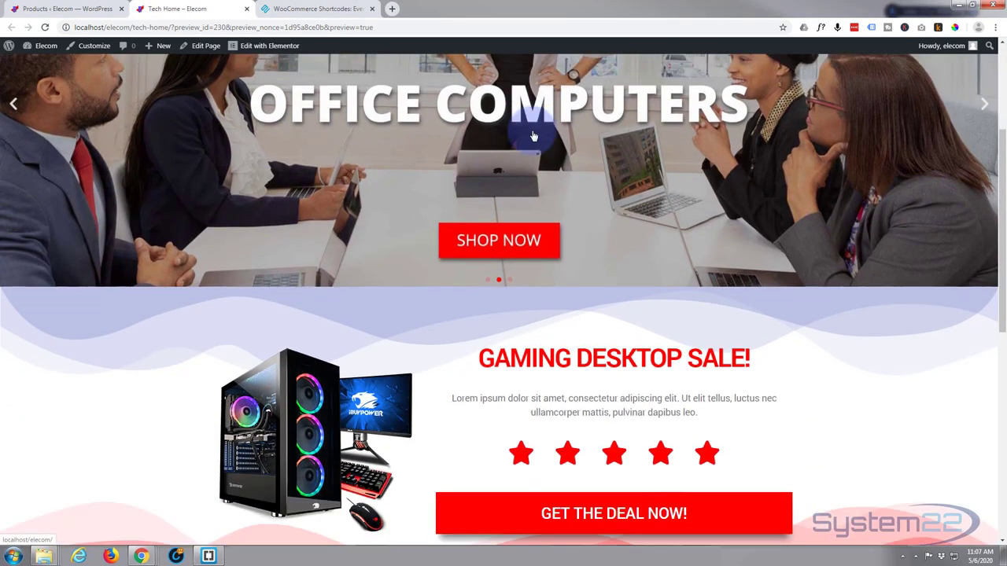
pyautogui.scroll(-2, 534, 137)
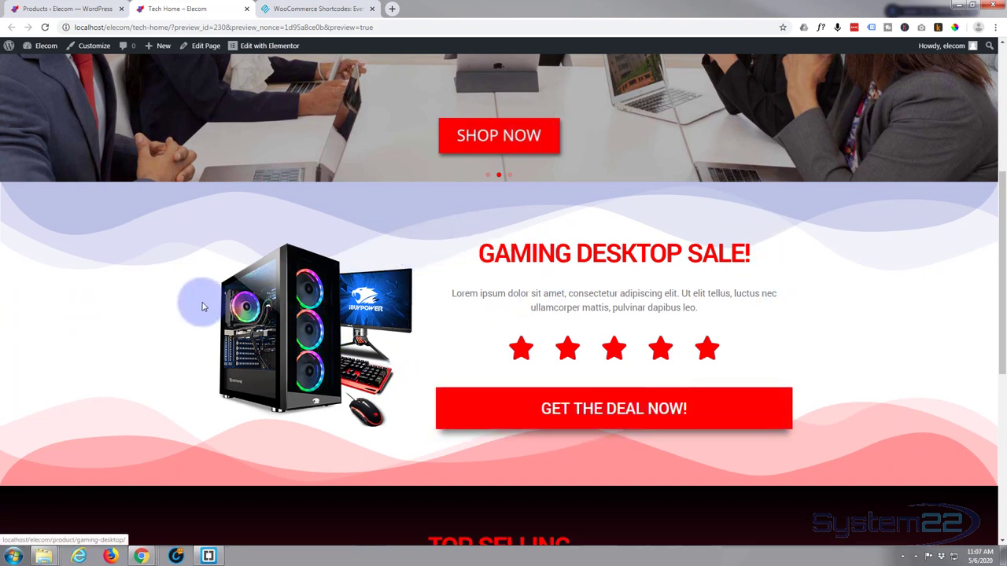
pyautogui.scroll(-5, 188, 304)
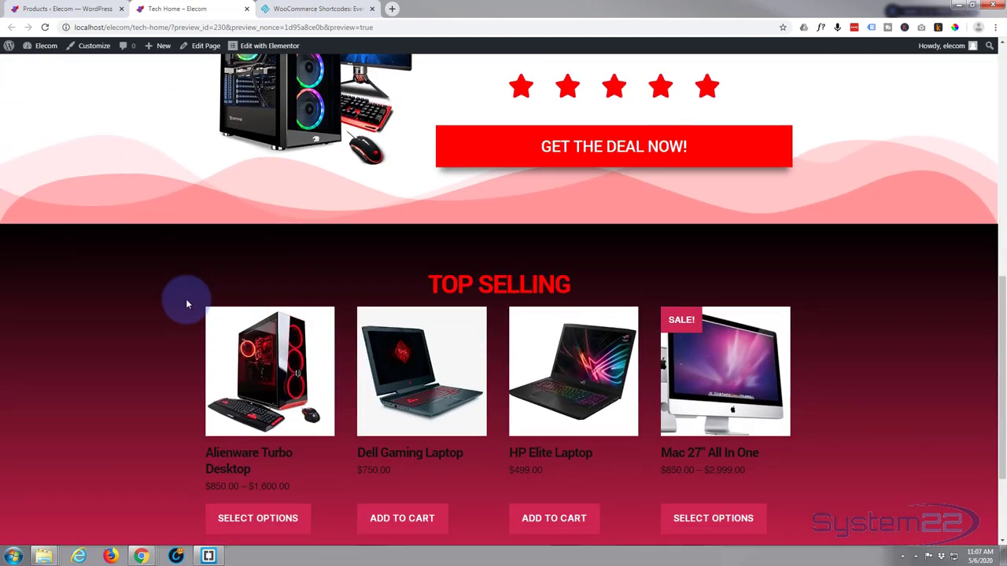
pyautogui.scroll(-1, 181, 299)
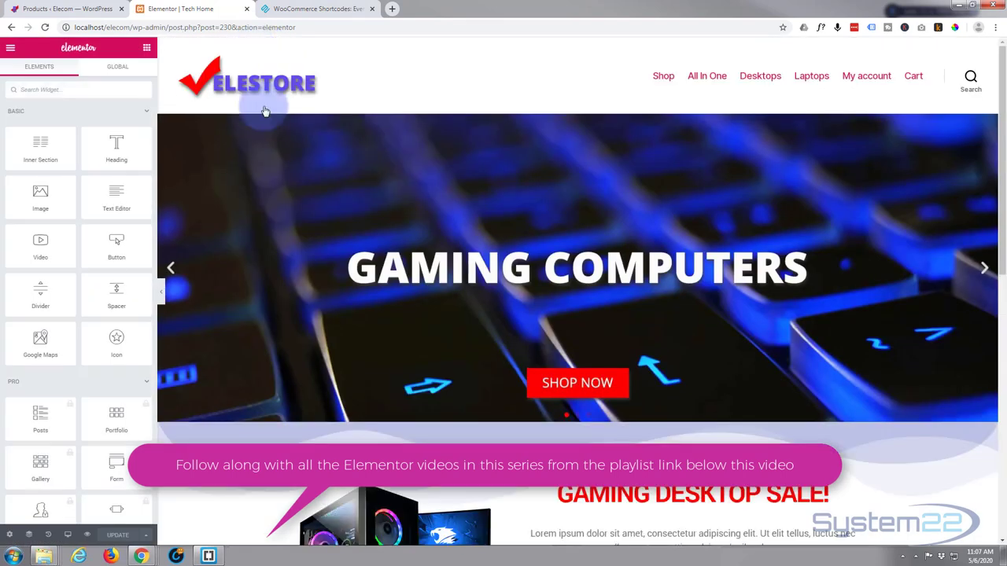
pyautogui.scroll(-6, 323, 226)
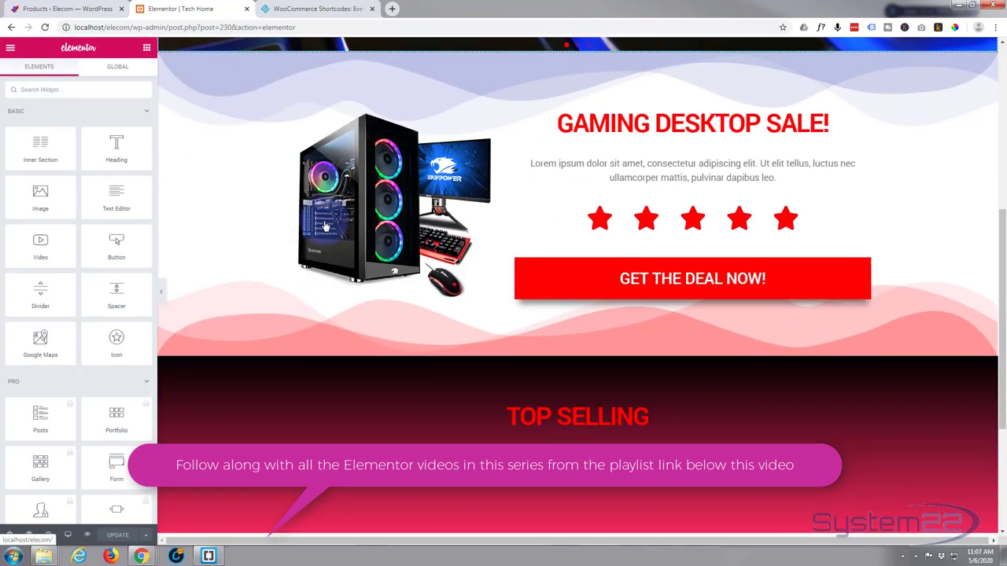
pyautogui.scroll(-1, 325, 227)
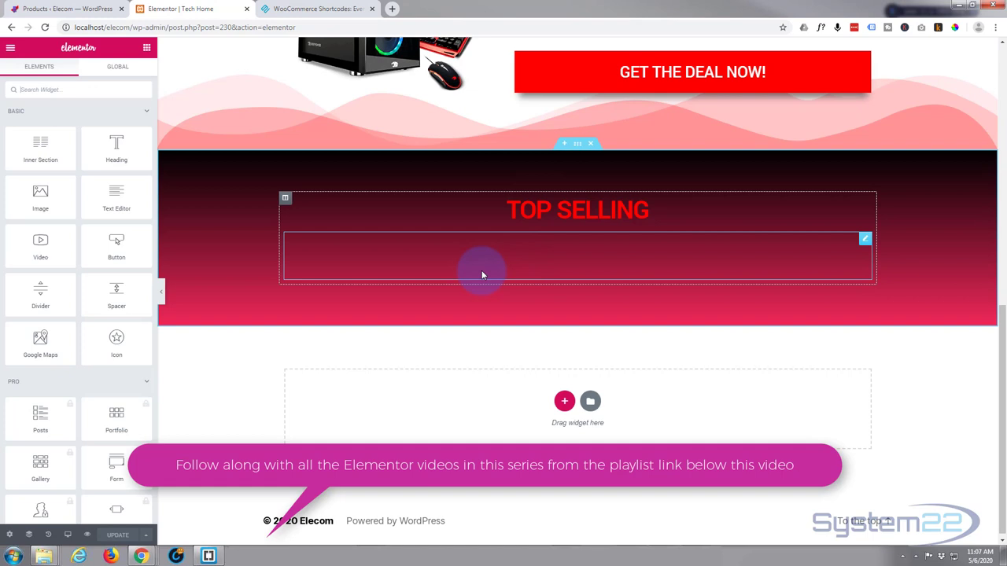
pyautogui.click(592, 145)
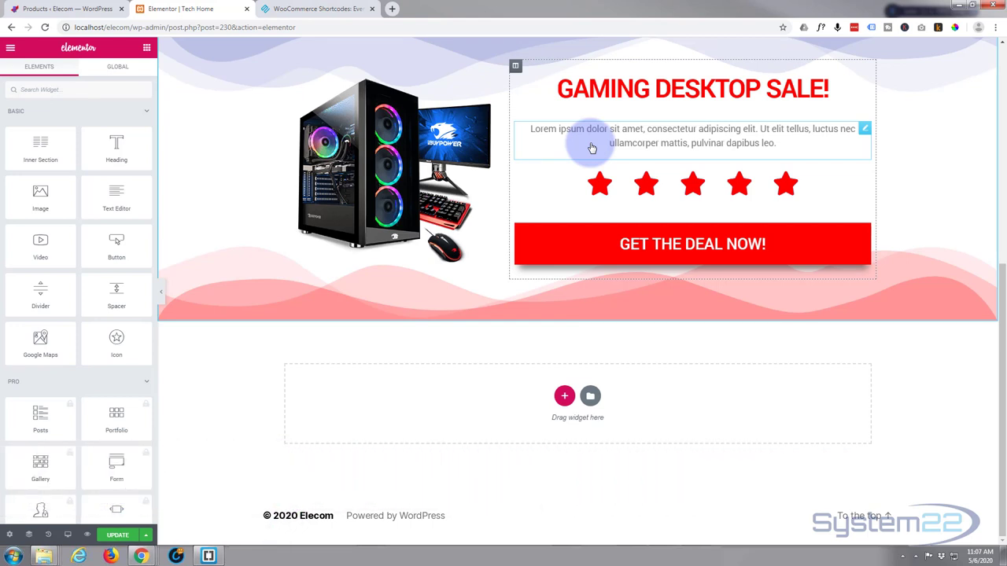
# - Add a Heading widget in the empty area below the banner and make it read 'top selling'
pyautogui.moveTo(103, 150); pyautogui.dragTo(579, 401)
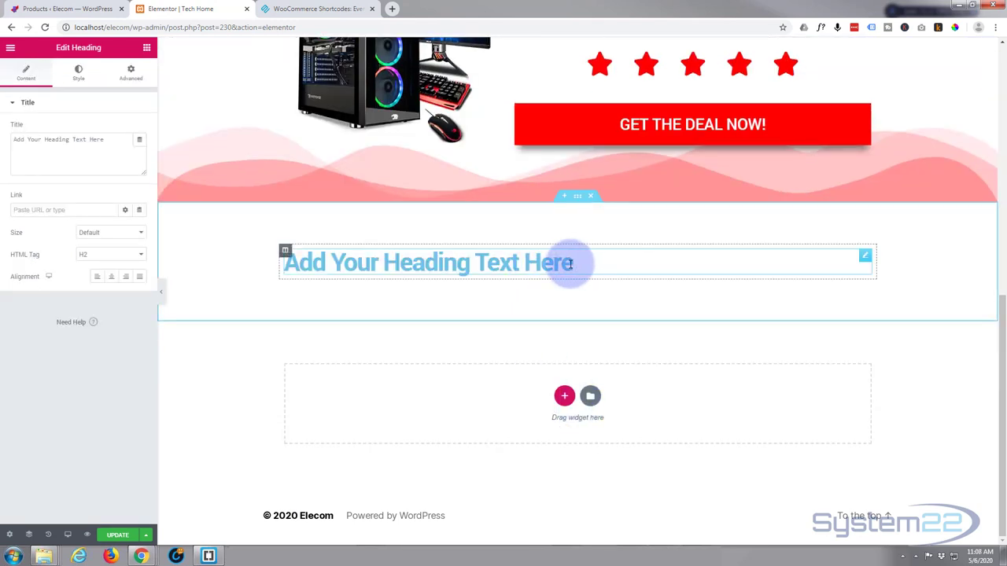
pyautogui.moveTo(571, 264); pyautogui.dragTo(233, 242)
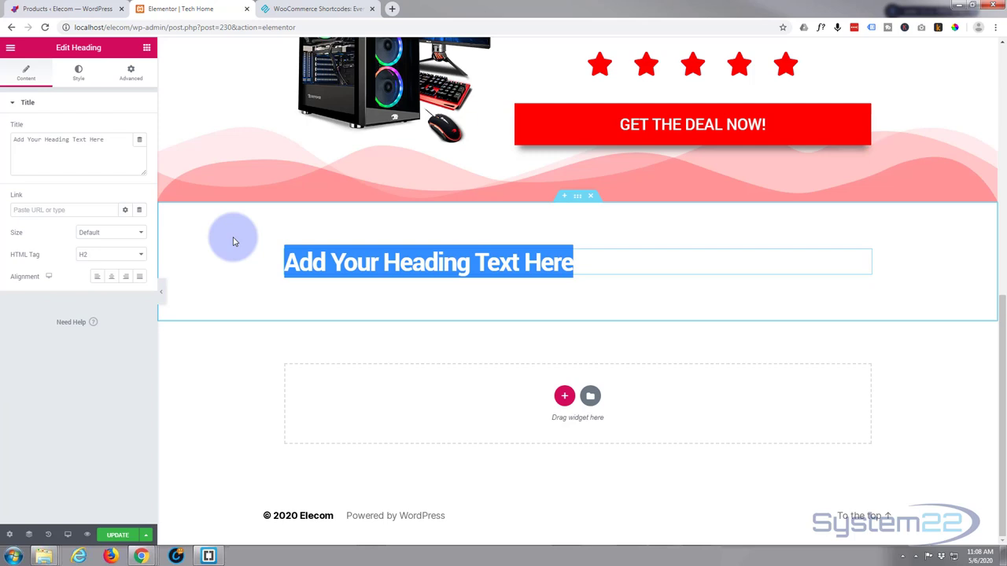
pyautogui.write('top selling')
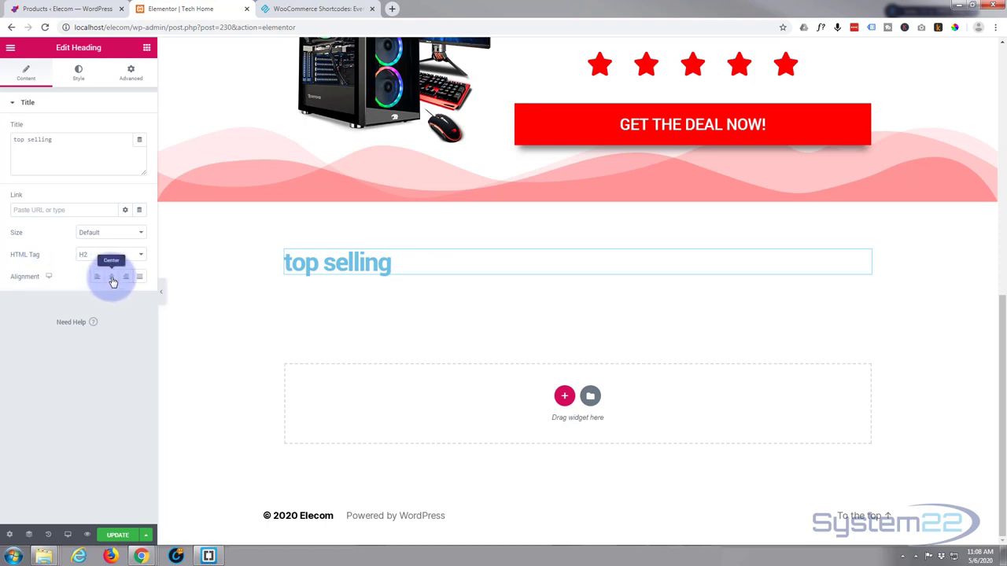
# - Centre the heading and set its text colour to red
pyautogui.click(113, 278)
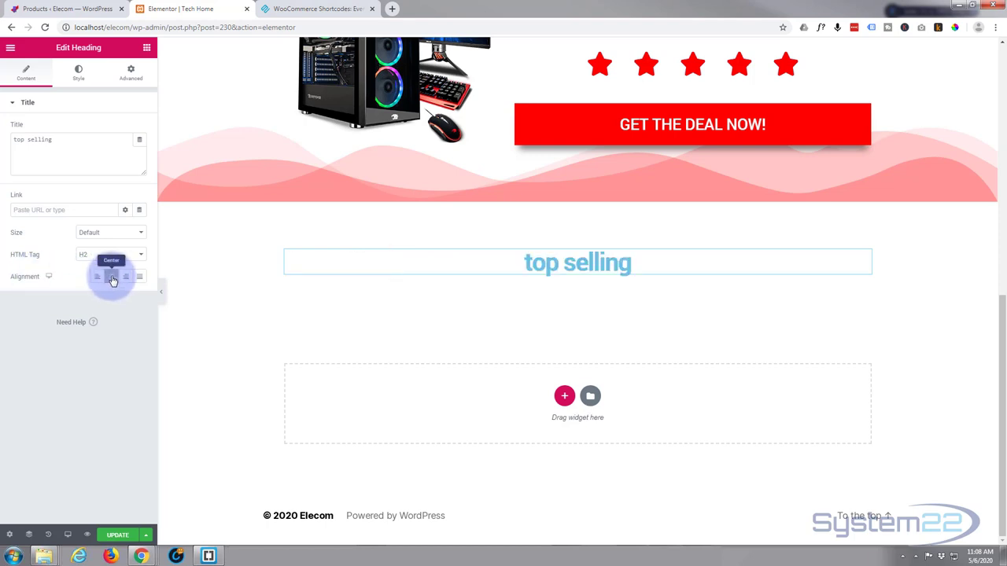
pyautogui.click(79, 75)
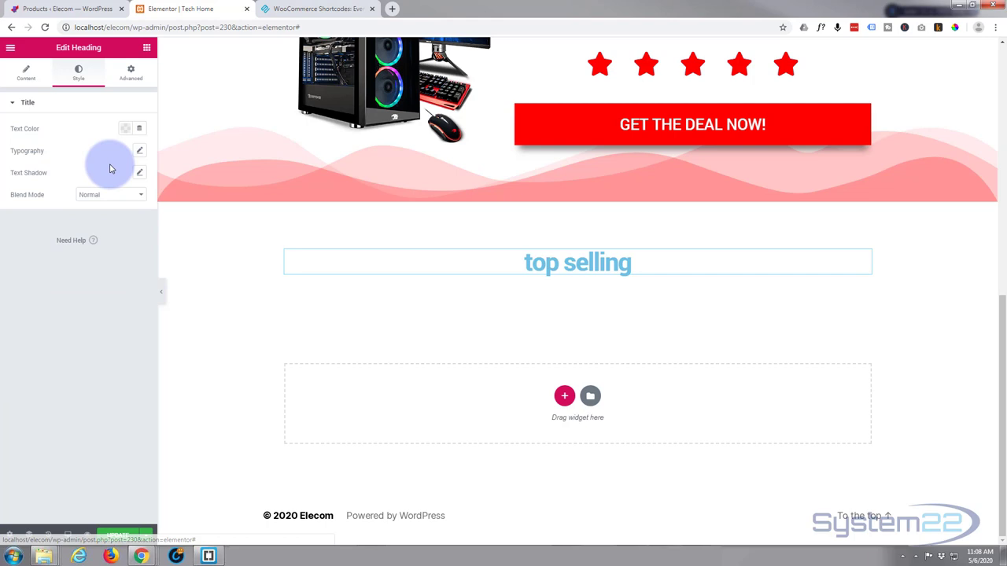
pyautogui.click(125, 131)
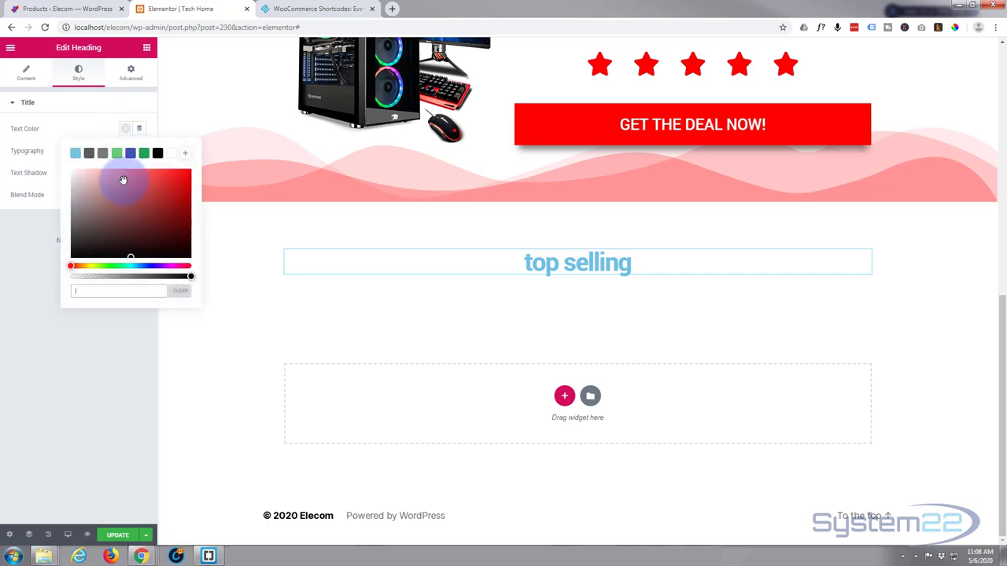
pyautogui.moveTo(124, 178)
pyautogui.mouseDown()
pyautogui.moveTo(164, 196)
pyautogui.moveTo(189, 171)
pyautogui.mouseUp()
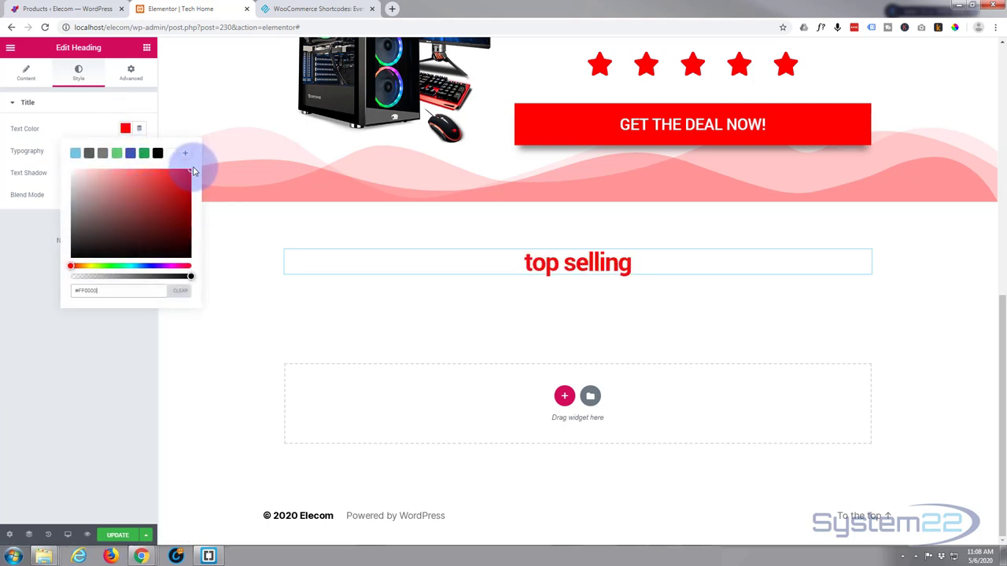
pyautogui.click(90, 126)
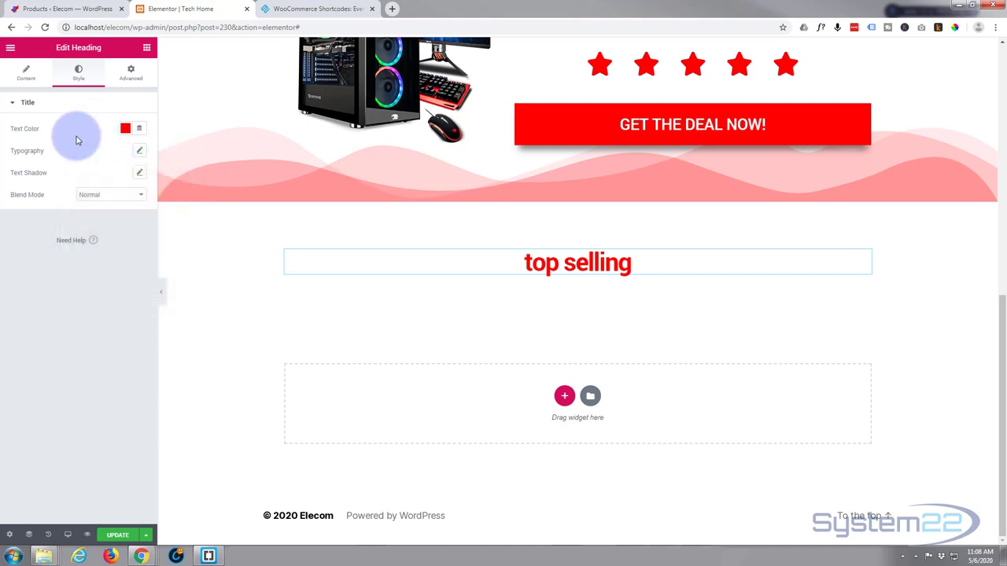
# - Set the heading's typography transform to Uppercase, then return to the widgets list
pyautogui.click(140, 152)
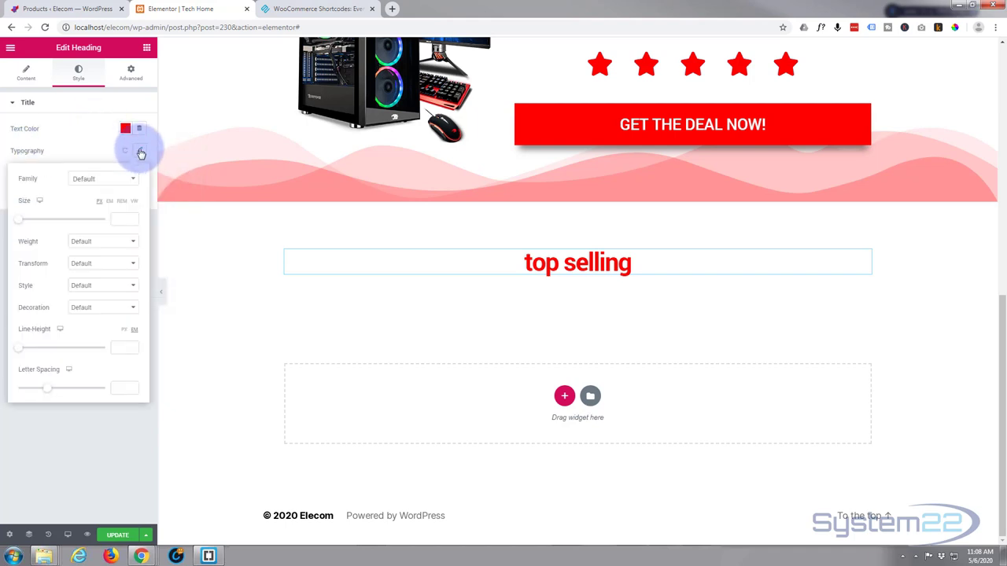
pyautogui.click(113, 267)
pyautogui.click(110, 285)
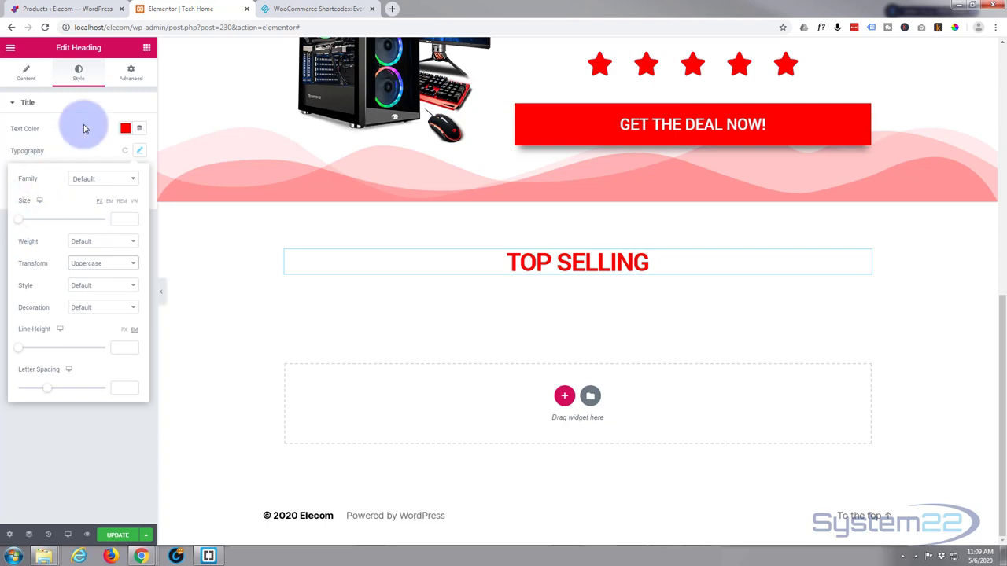
pyautogui.click(146, 48)
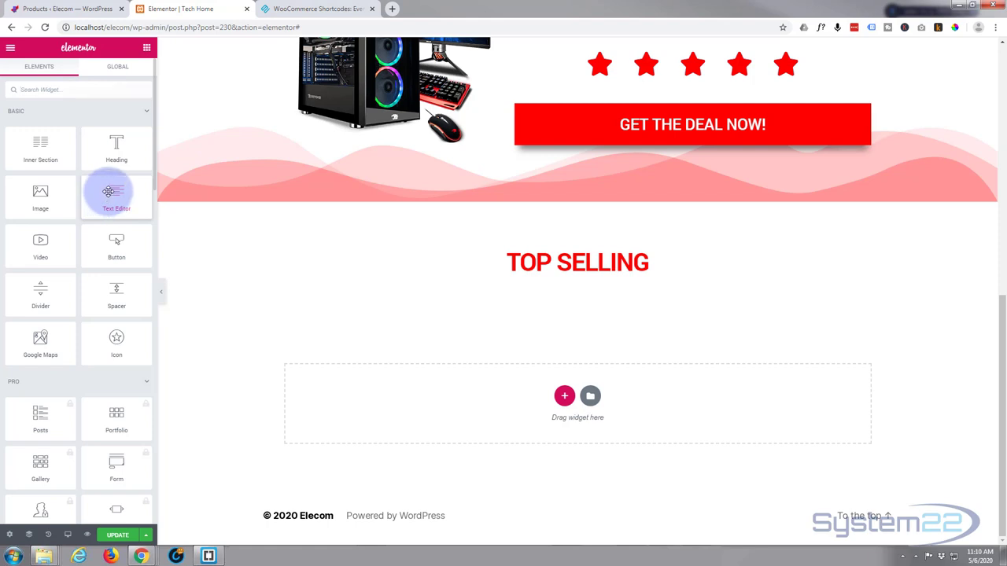
# - Add a Text Editor block under TOP SELLING and switch to the WooCommerce shortcodes article
pyautogui.moveTo(108, 191); pyautogui.dragTo(528, 266)
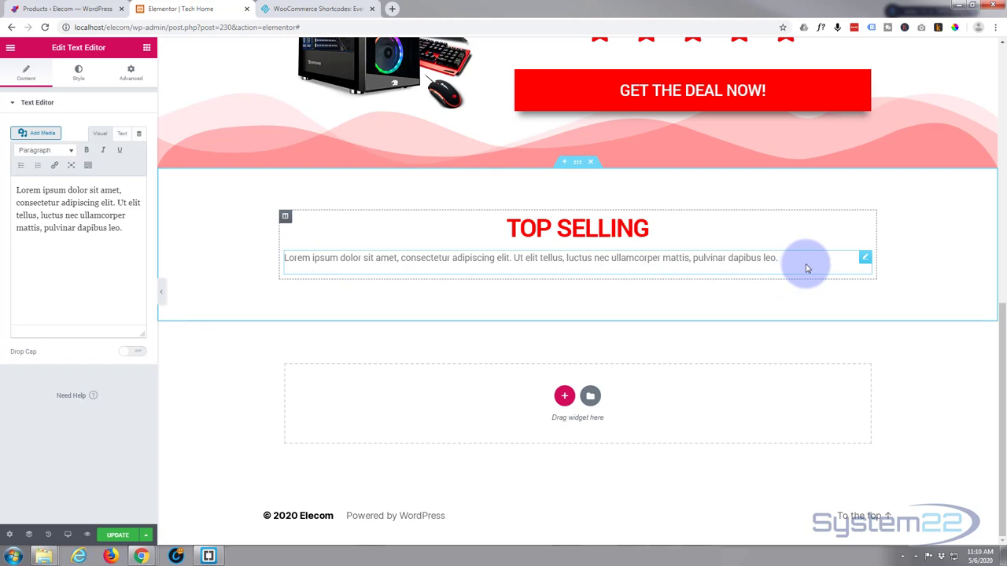
pyautogui.click(297, 9)
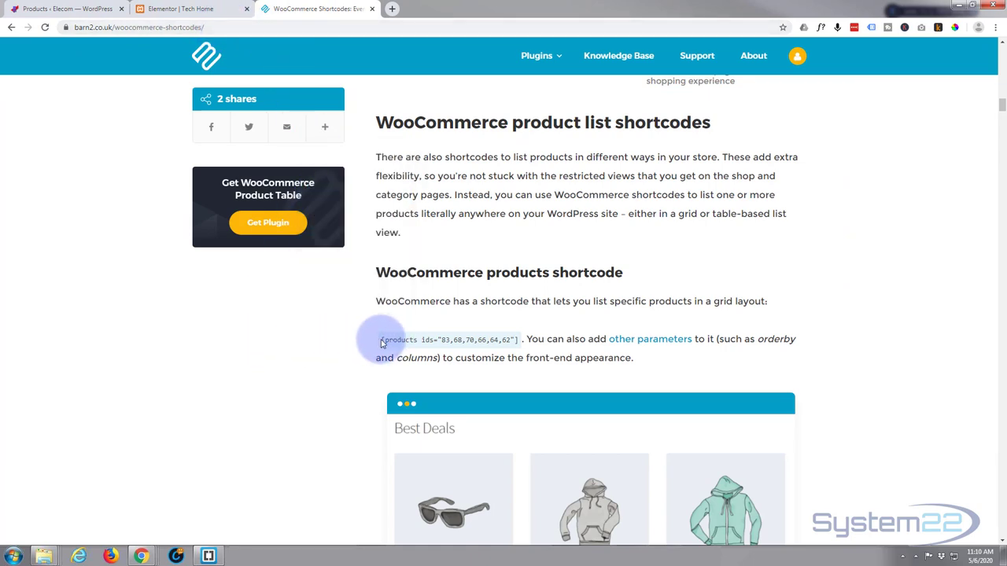
# - Copy the example [products ids=...] shortcode and return to the Tech Home editor
pyautogui.moveTo(382, 344); pyautogui.dragTo(518, 341)
pyautogui.hotkey('ctrl', 'c')
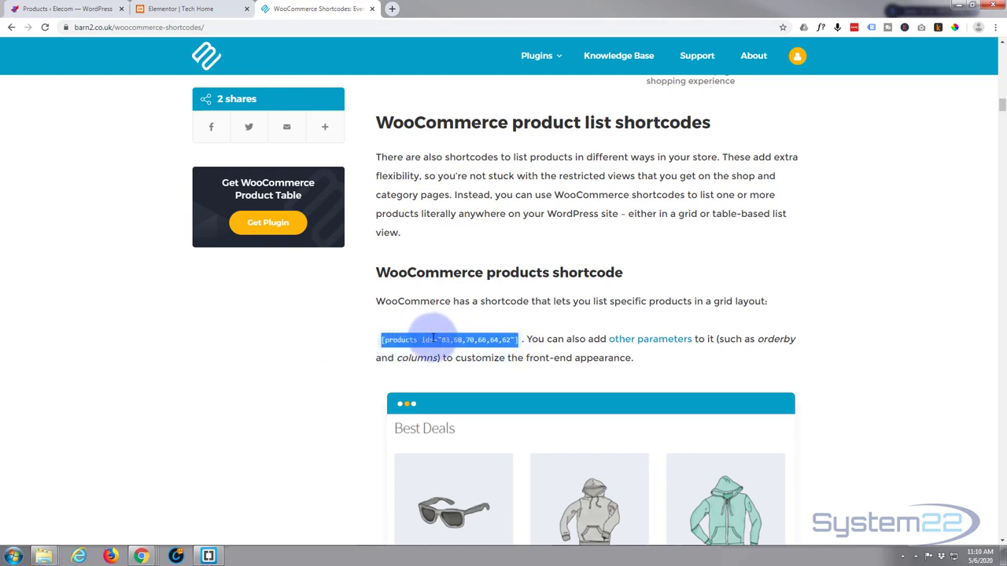
pyautogui.click(197, 10)
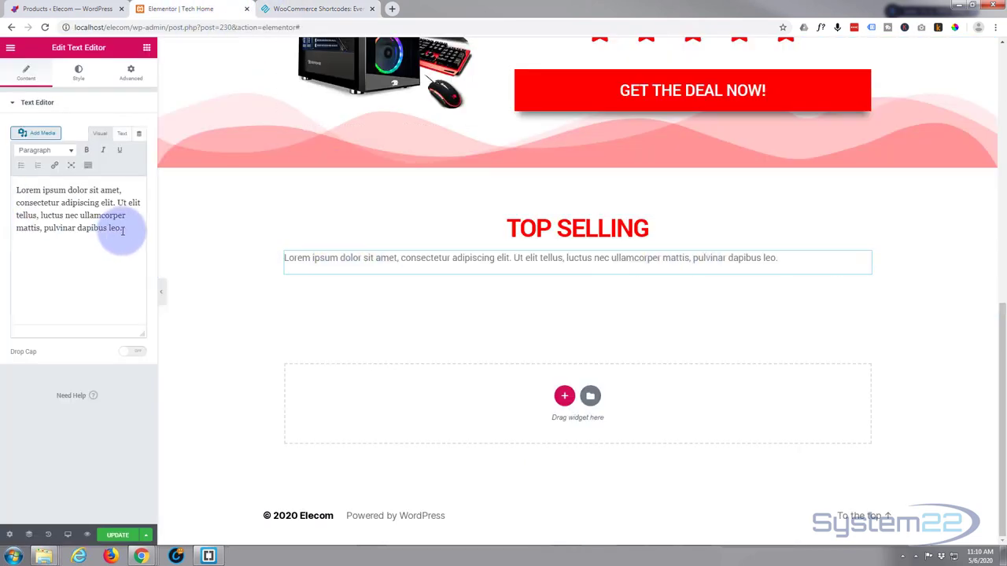
# - Replace the Lorem ipsum text with the products shortcode and clear it to [products ids=""]
pyautogui.moveTo(123, 230); pyautogui.dragTo(12, 191)
pyautogui.hotkey('ctrl', 'v')
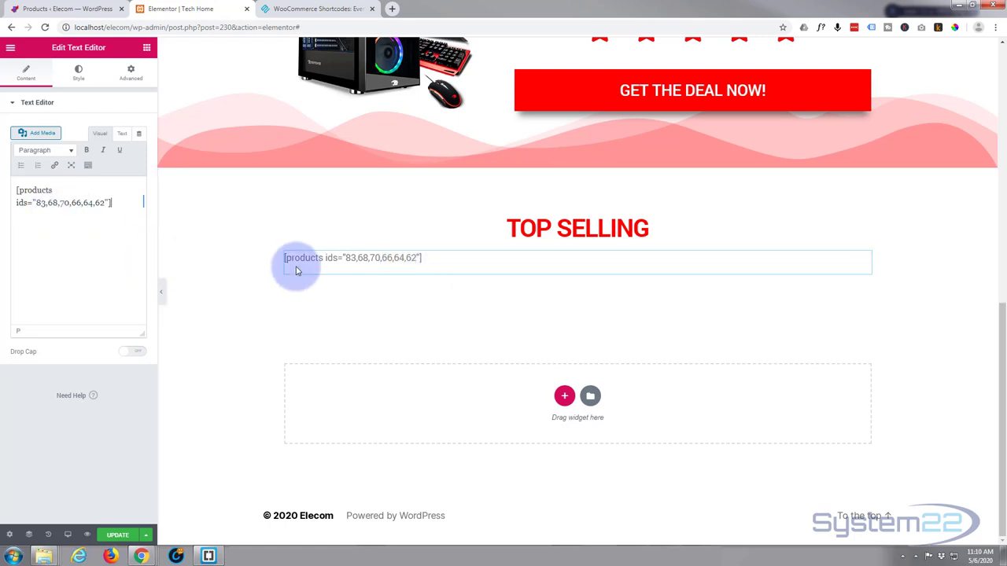
pyautogui.moveTo(347, 257); pyautogui.dragTo(406, 260)
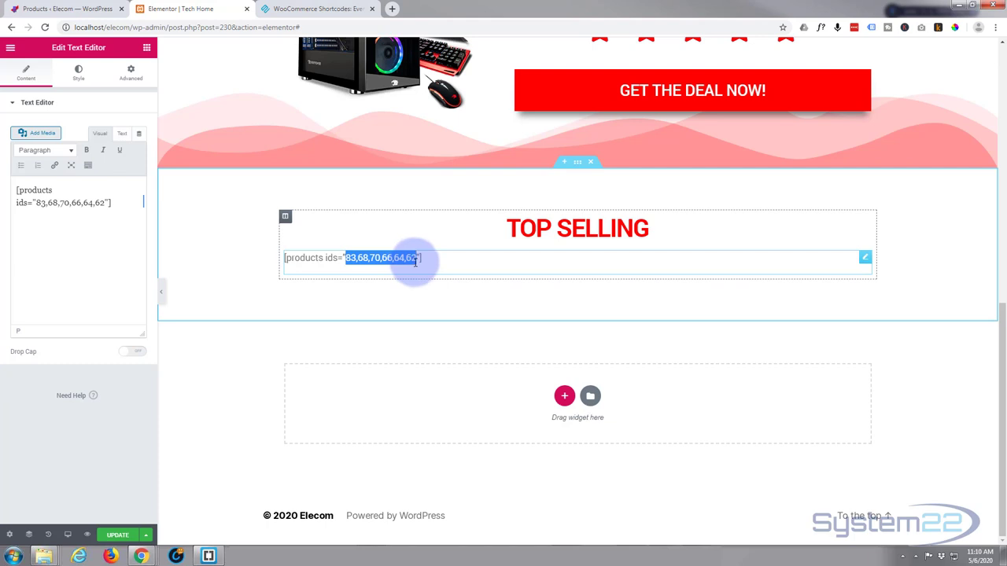
pyautogui.click(409, 263)
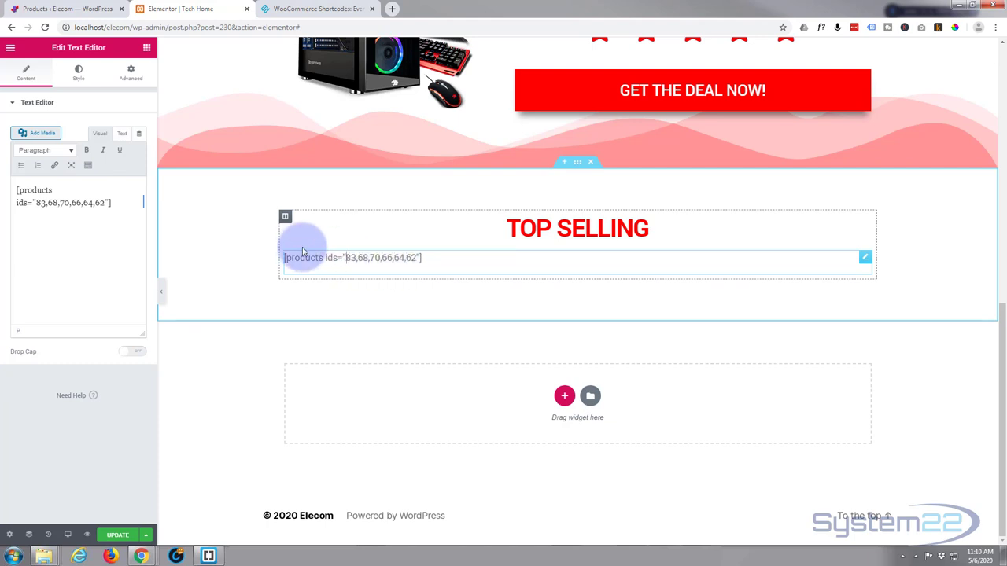
pyautogui.moveTo(36, 203); pyautogui.dragTo(102, 203)
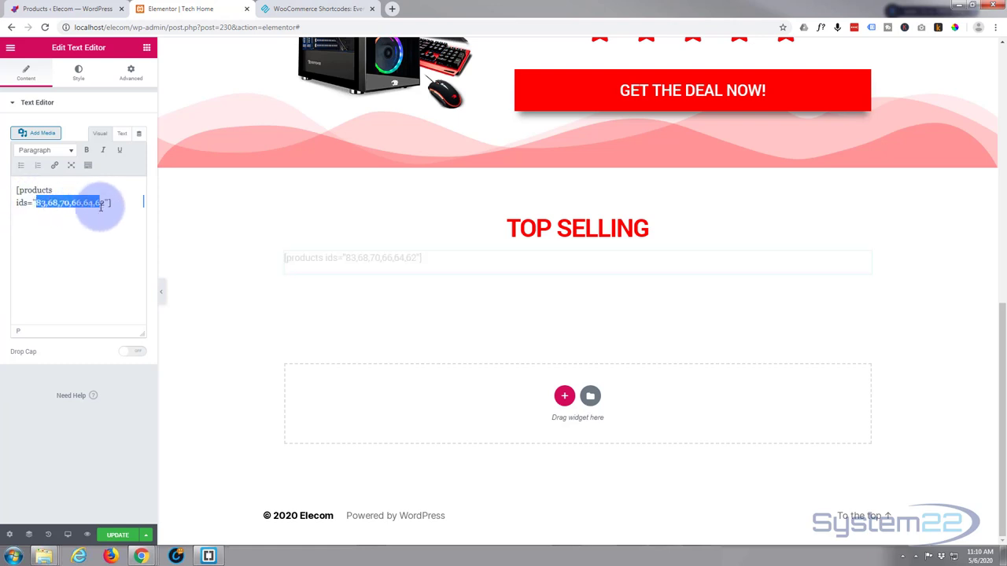
pyautogui.press('BackSpace')
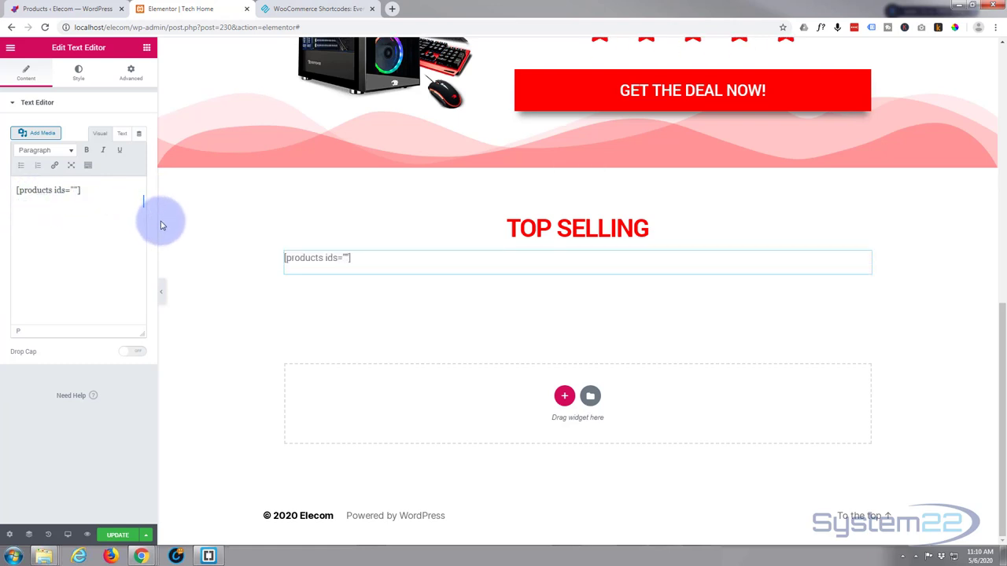
# - Look up product IDs in the WooCommerce products list, then return to the Tech Home editor
pyautogui.click(31, 9)
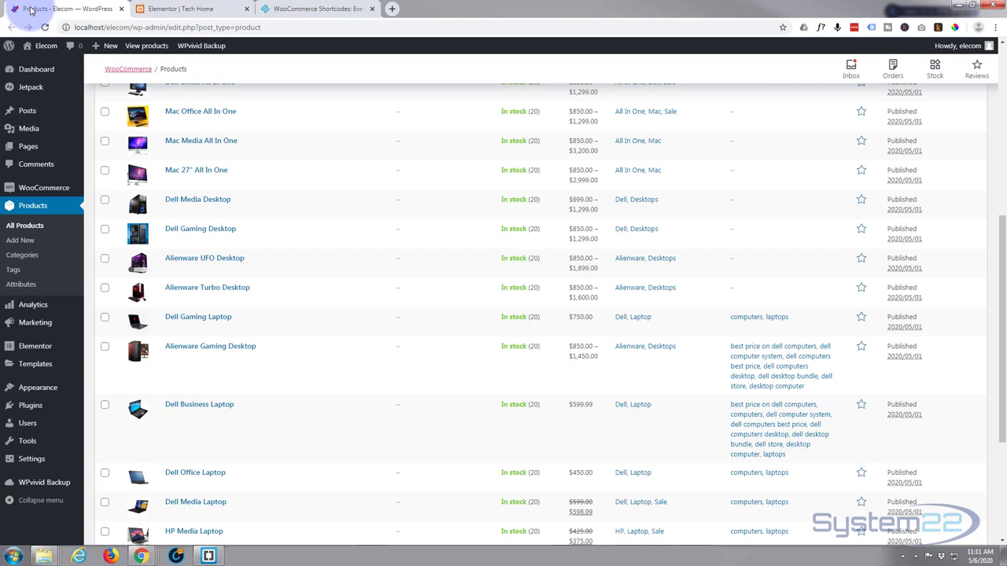
pyautogui.moveTo(298, 158)
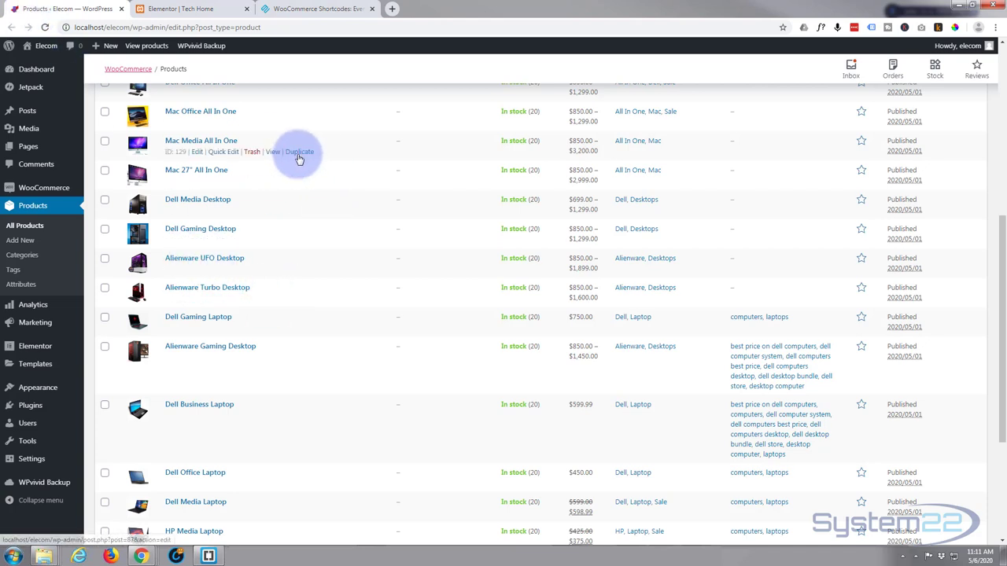
pyautogui.moveTo(176, 120)
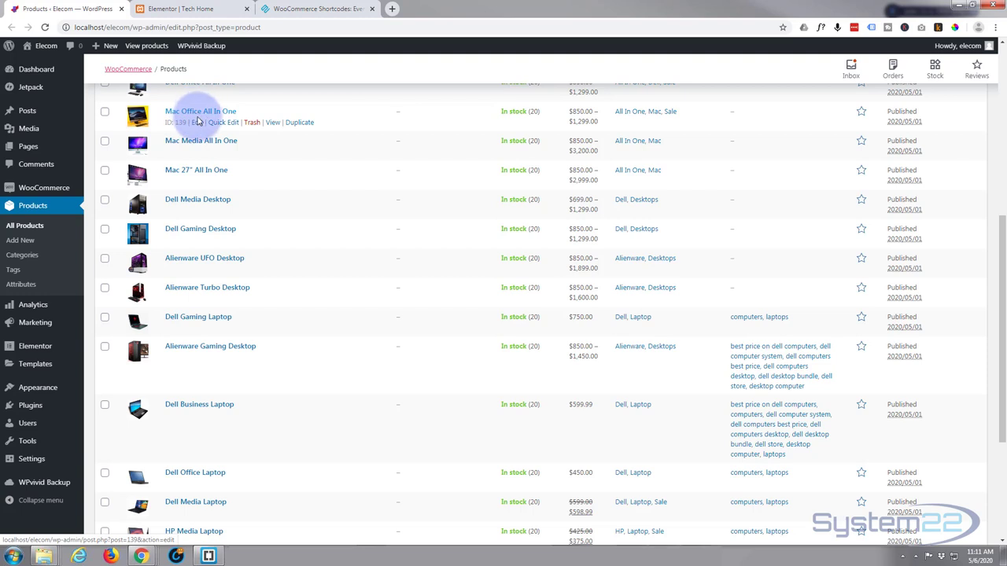
pyautogui.moveTo(196, 147)
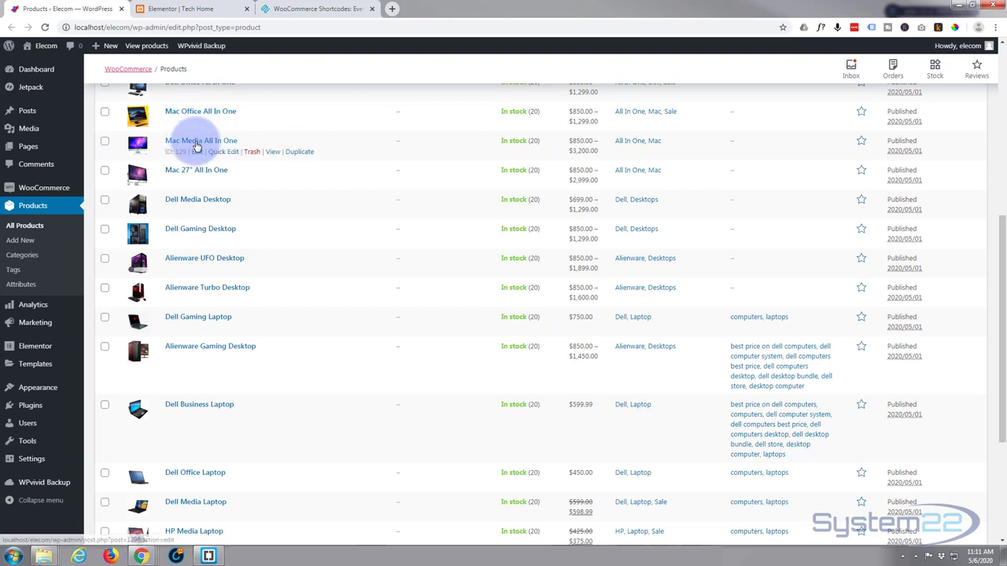
pyautogui.moveTo(195, 171)
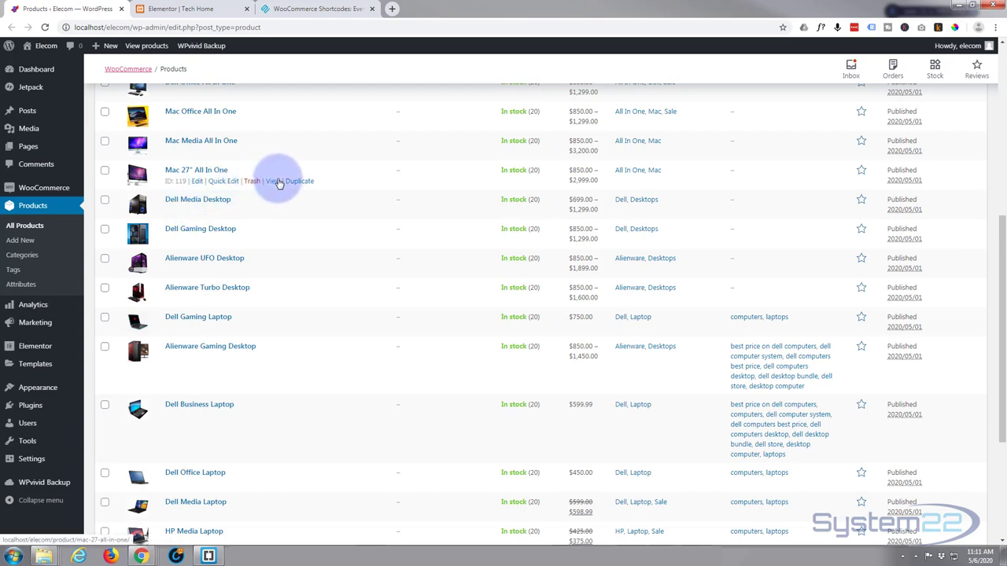
pyautogui.click(184, 9)
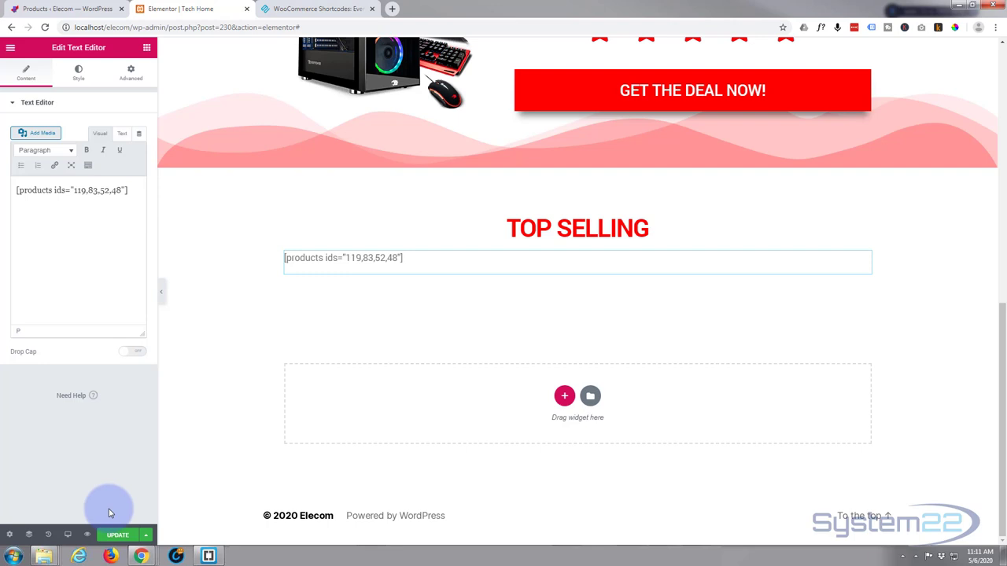
# - Save the page with the products shortcode listing ids 119,83,52,48
pyautogui.click(120, 536)
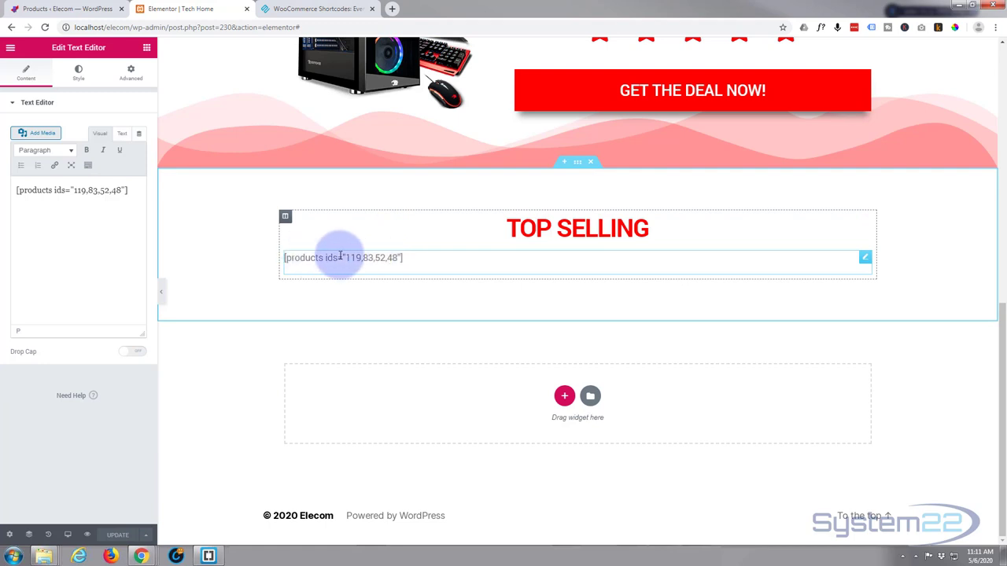
# - Preview the page and scroll down to the rendered Top Selling products
pyautogui.click(87, 536)
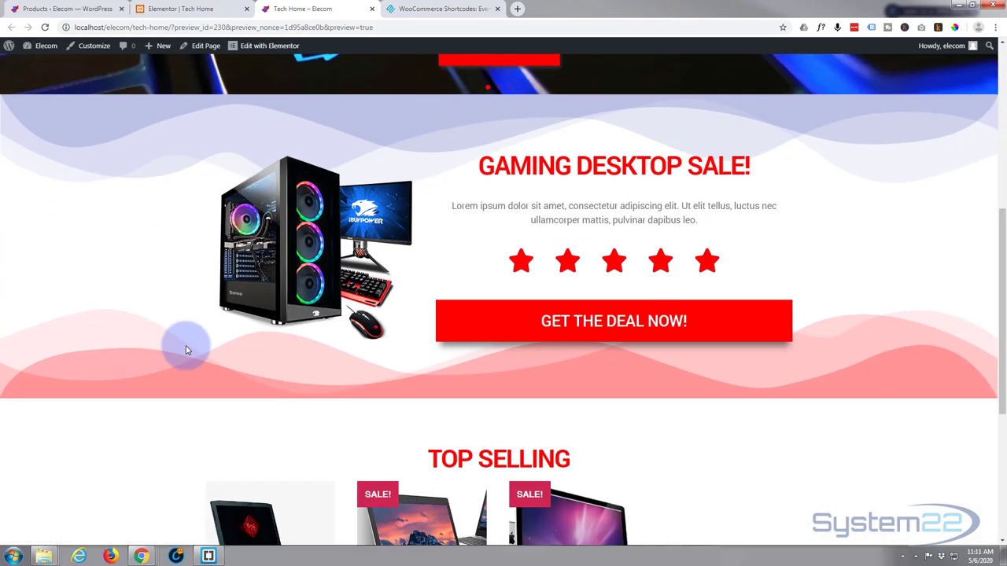
pyautogui.scroll(-4, 187, 350)
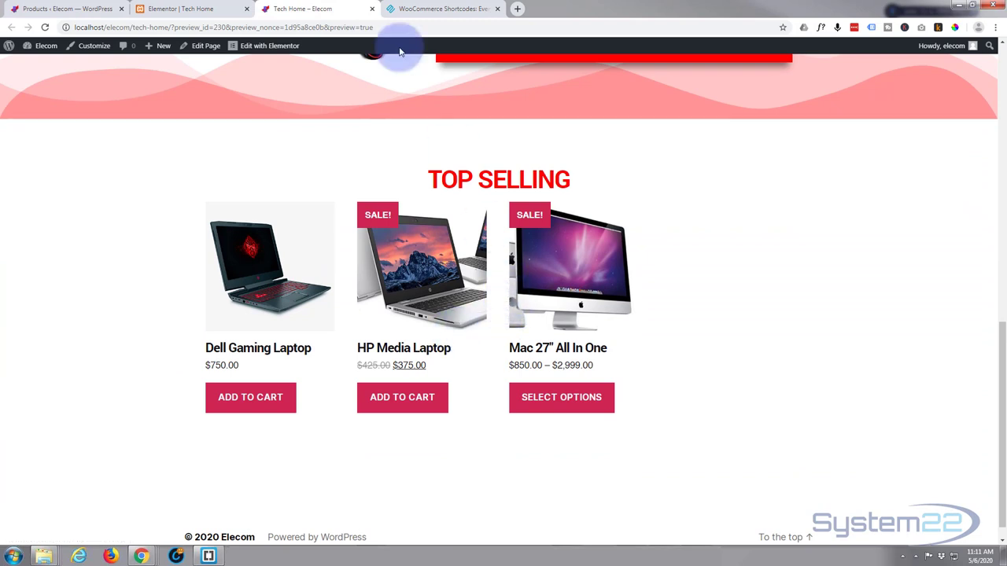
# - Change product id 83 to 63 in the shortcode, save, and reopen the preview
pyautogui.click(175, 9)
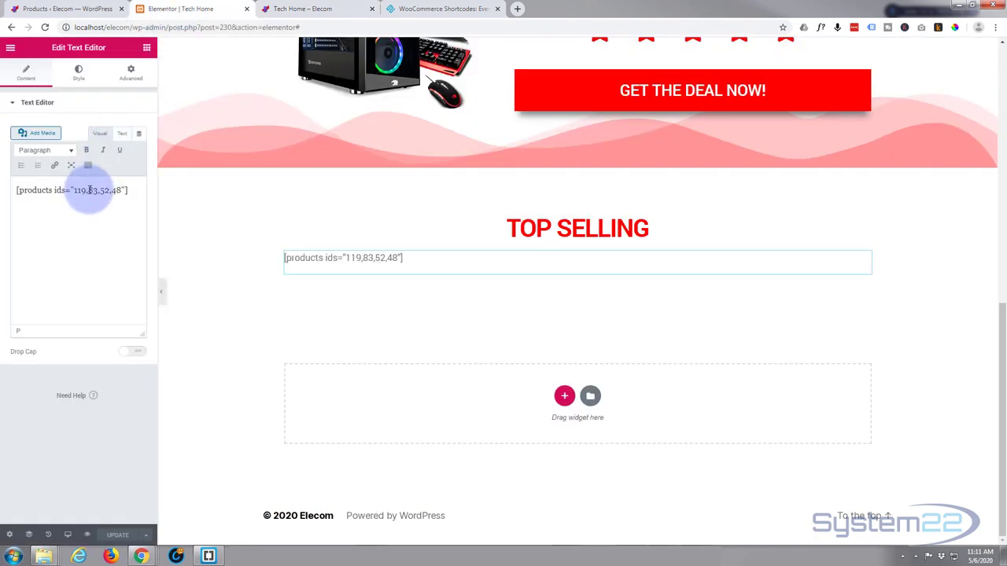
pyautogui.moveTo(87, 189); pyautogui.dragTo(93, 190)
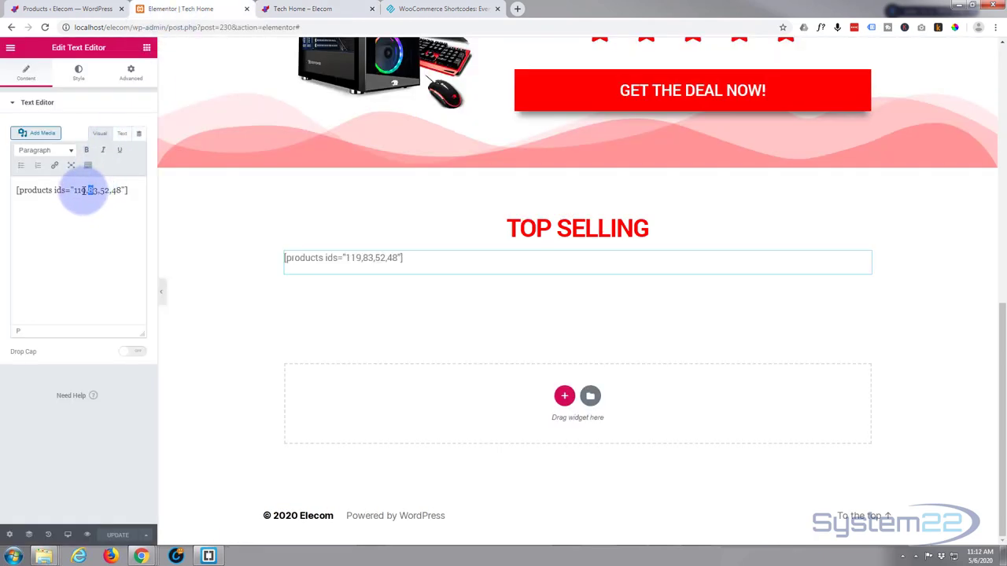
pyautogui.write('6')
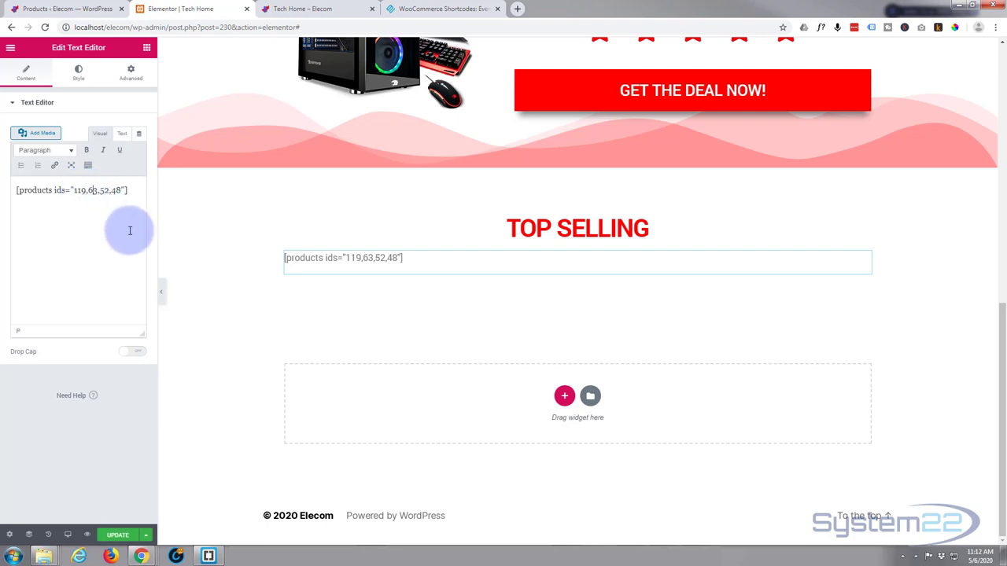
pyautogui.click(116, 535)
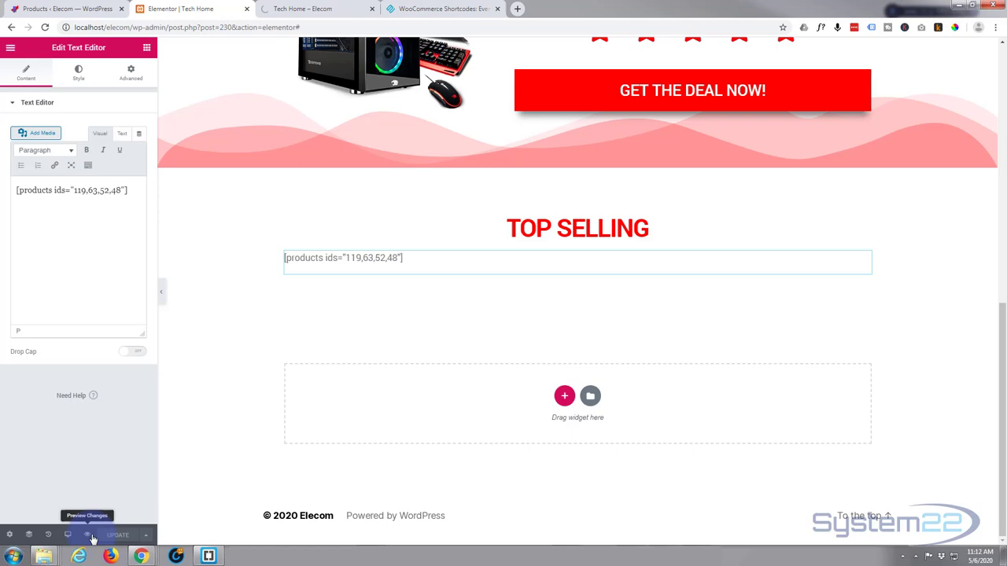
pyautogui.click(88, 536)
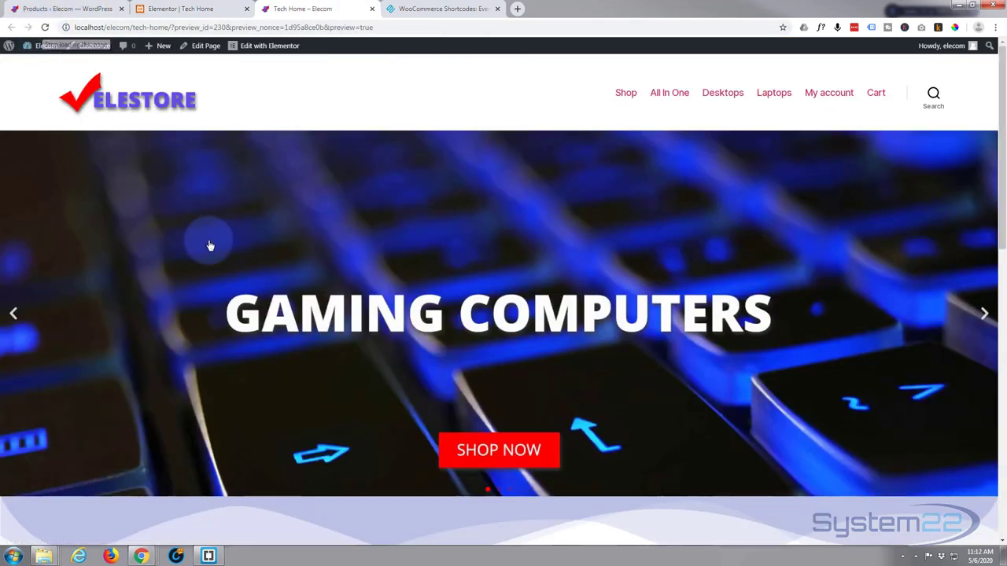
# - Glance at the WooCommerce shortcodes article, then return to the Tech Home – Elecom home page preview
pyautogui.scroll(-8, 209, 246)
pyautogui.scroll(-3, 209, 251)
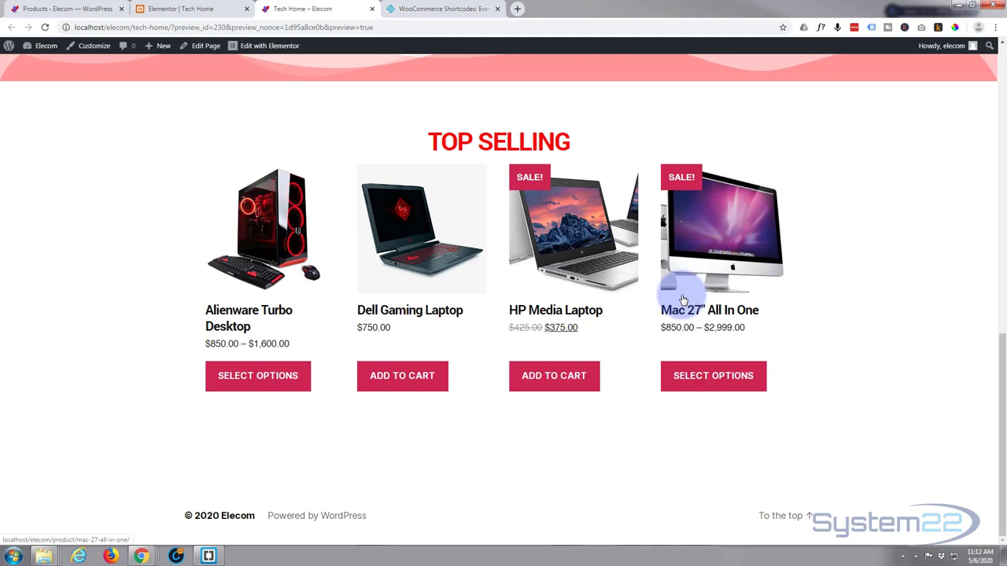
pyautogui.click(448, 8)
pyautogui.scroll(2, 460, 229)
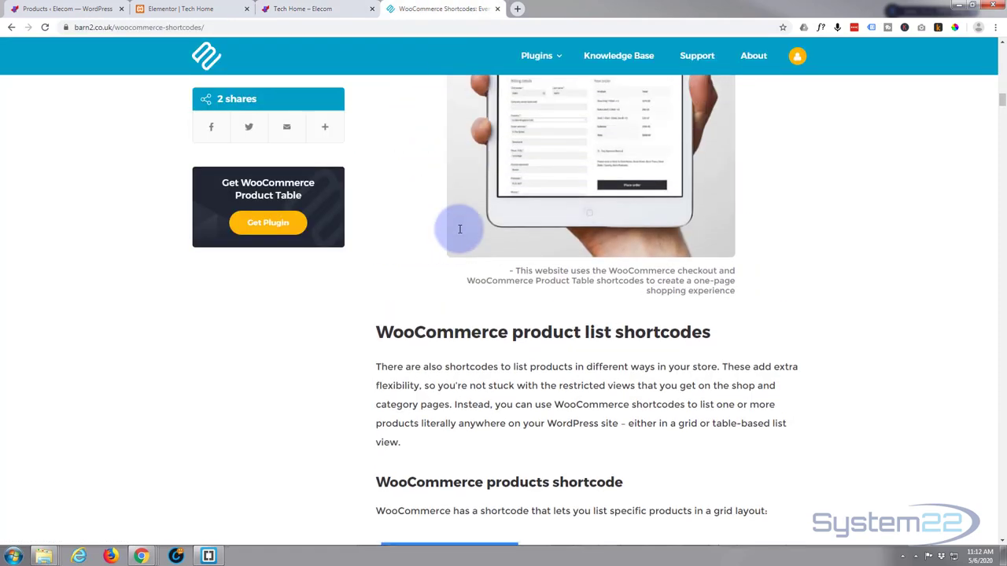
pyautogui.scroll(-1, 460, 229)
pyautogui.click(317, 8)
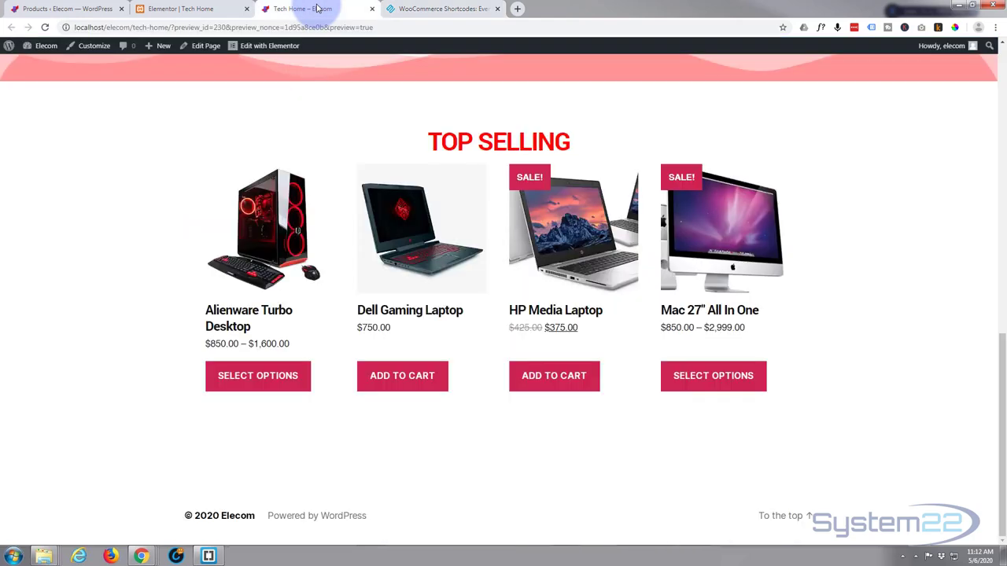
# - Back in the editor, select the Top Selling section and bring up its Style settings
pyautogui.click(188, 9)
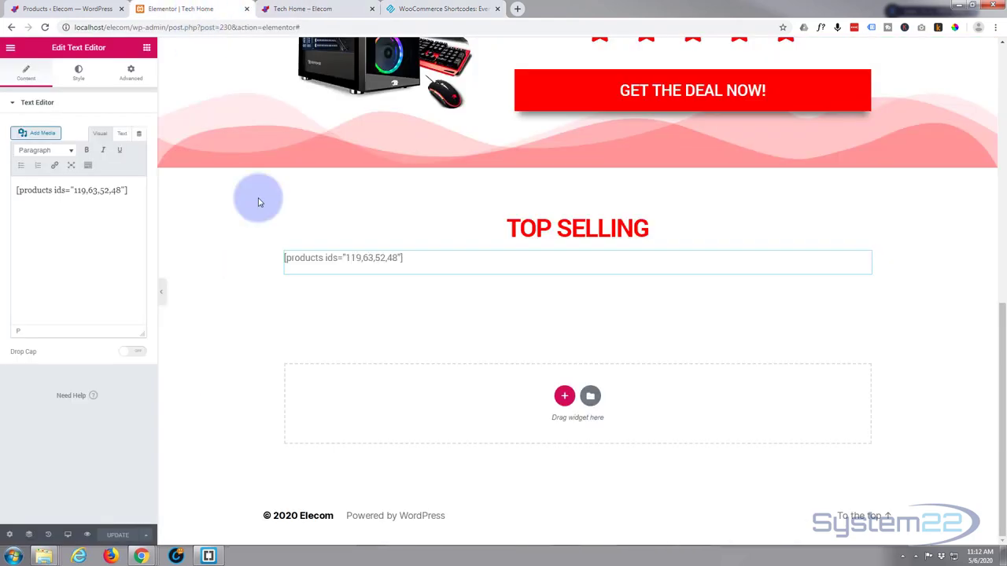
pyautogui.scroll(1, 296, 311)
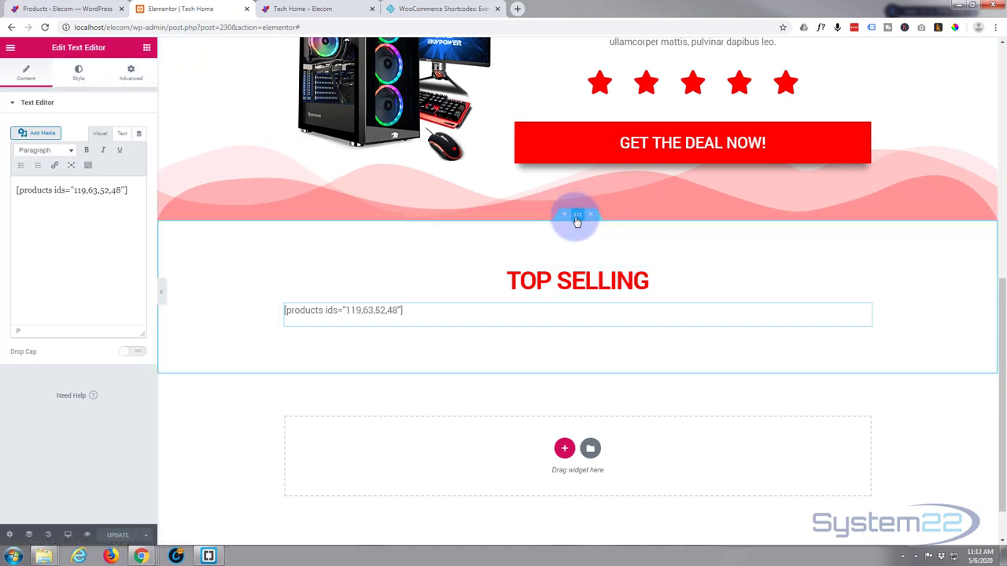
pyautogui.click(577, 217)
pyautogui.click(33, 72)
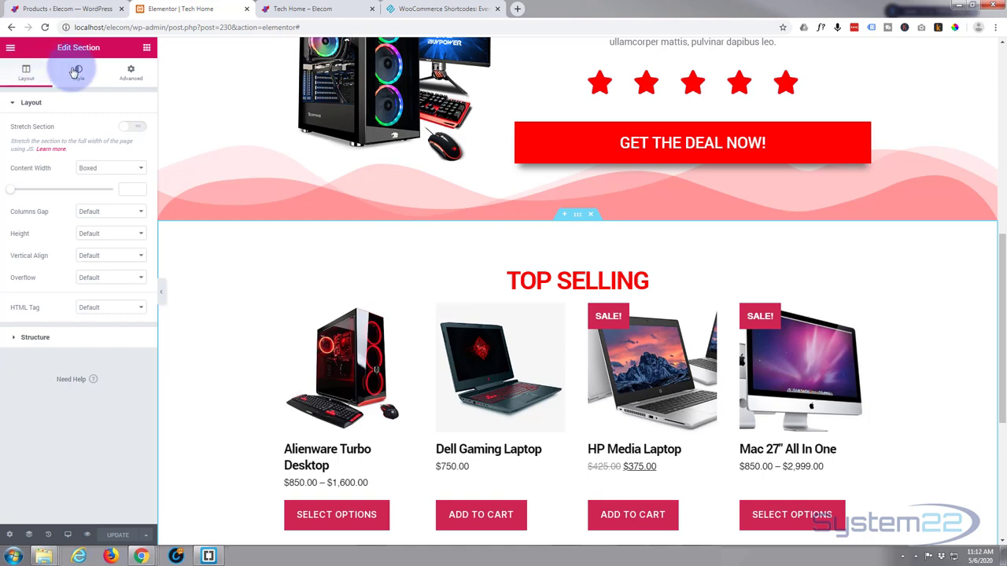
pyautogui.click(416, 322)
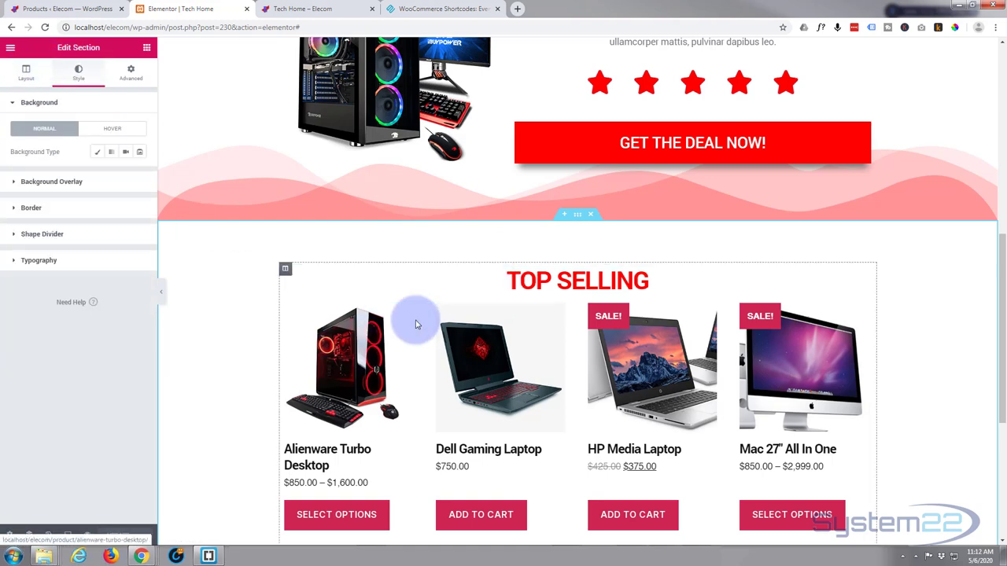
pyautogui.scroll(-2, 202, 297)
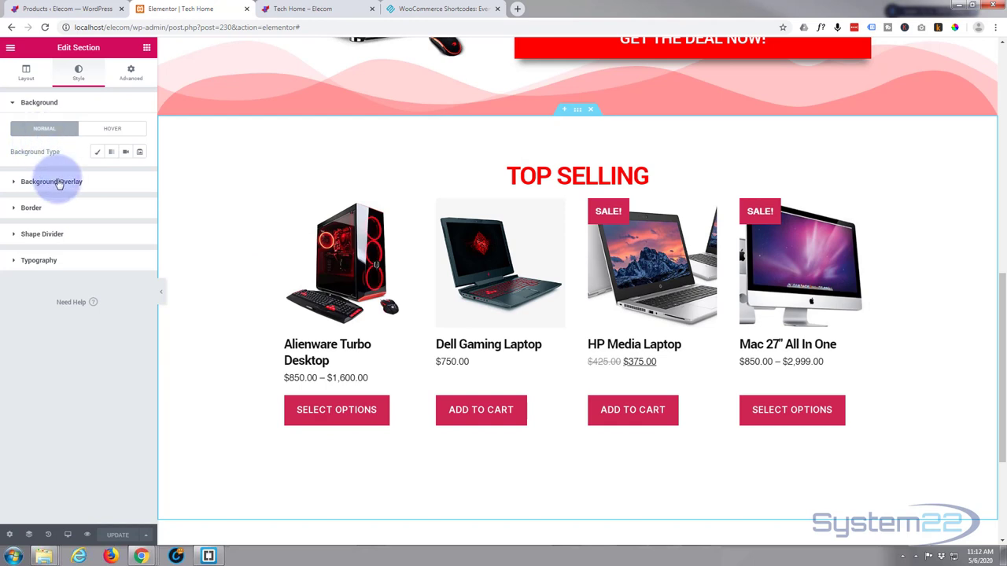
# - Give the section a gradient background starting at black #000000 and update the page
pyautogui.click(112, 153)
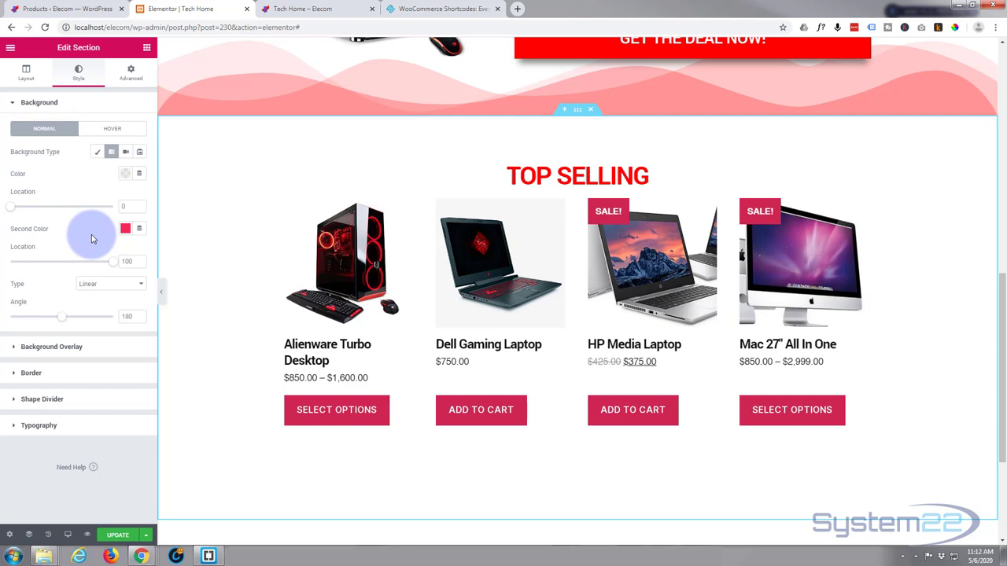
pyautogui.click(125, 174)
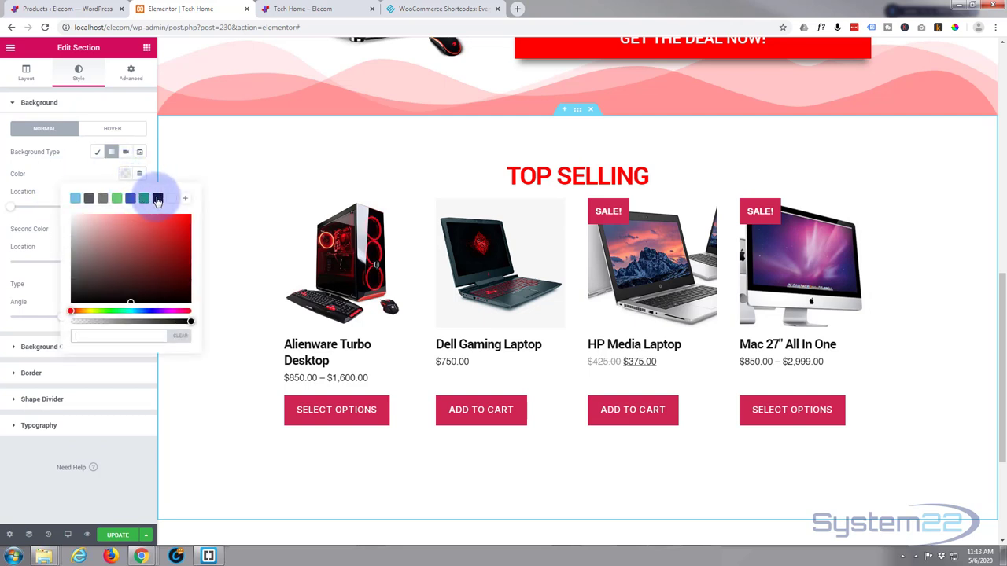
pyautogui.click(158, 198)
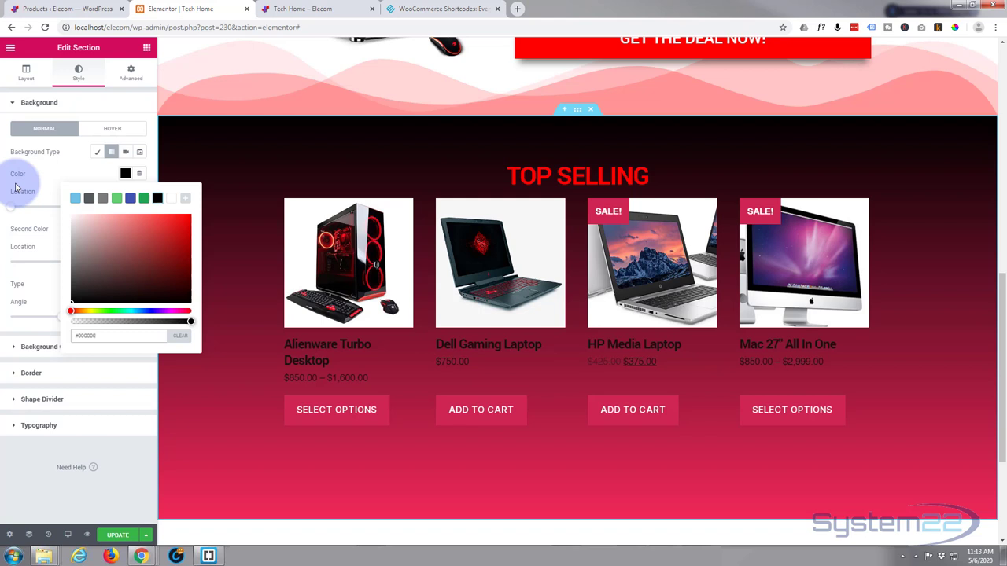
pyautogui.click(63, 168)
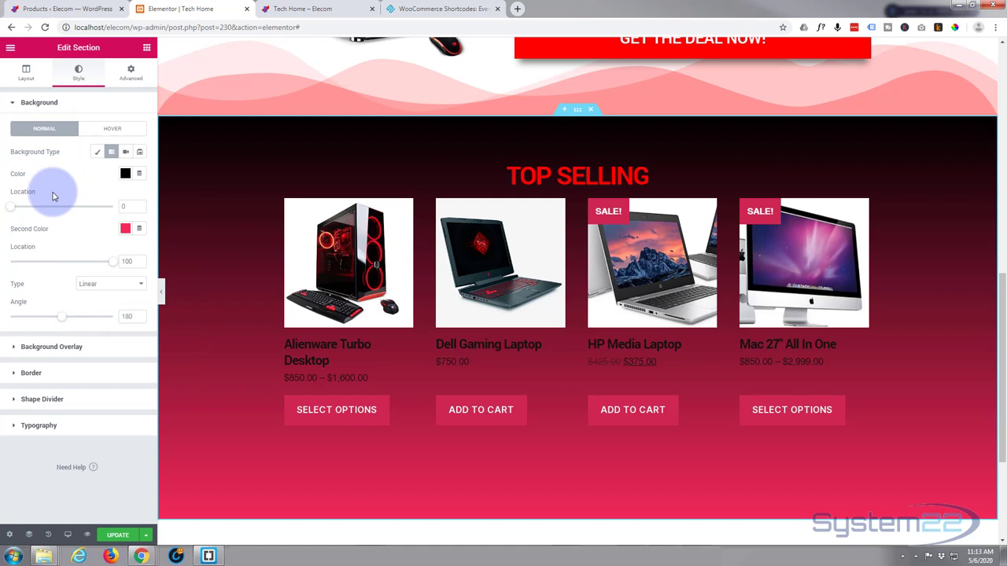
pyautogui.click(125, 536)
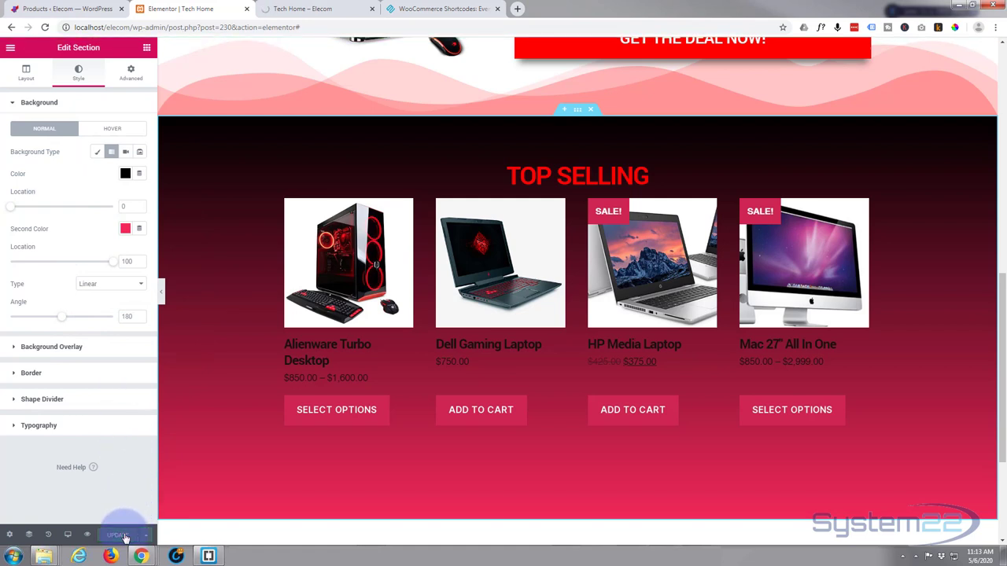
# - In the preview, check the Top Selling section on its black-to-red gradient background
pyautogui.click(88, 535)
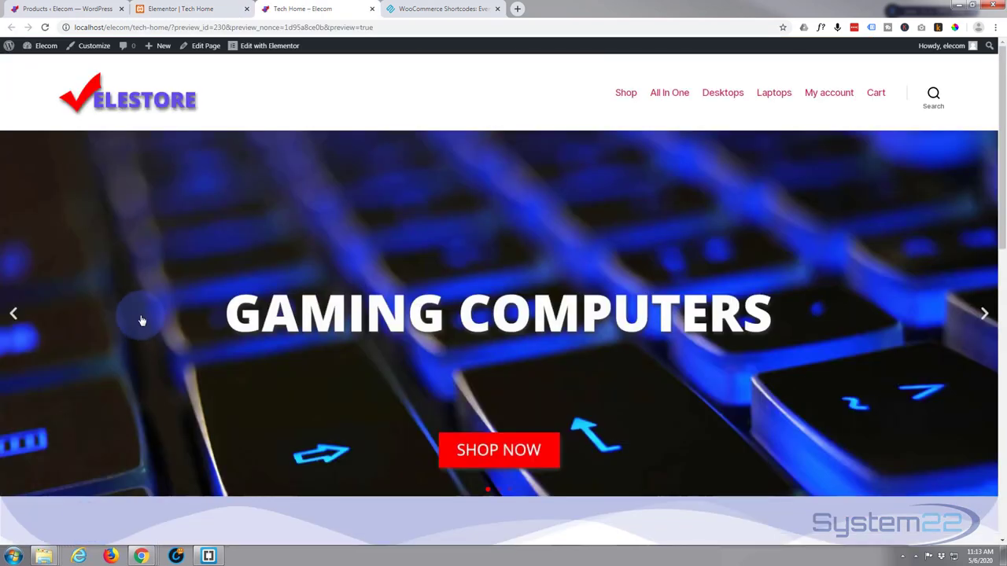
pyautogui.scroll(-7, 142, 320)
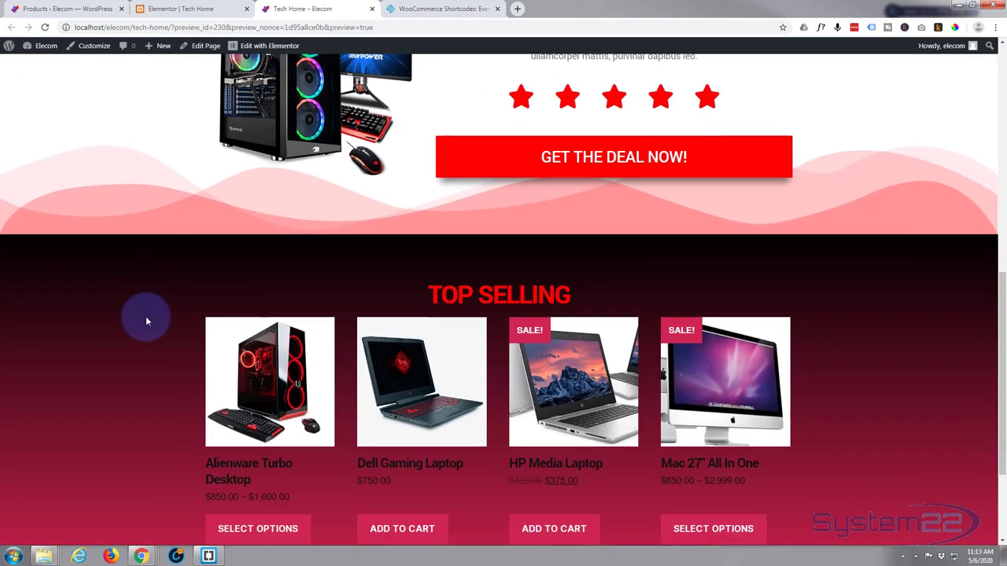
pyautogui.scroll(-2, 146, 321)
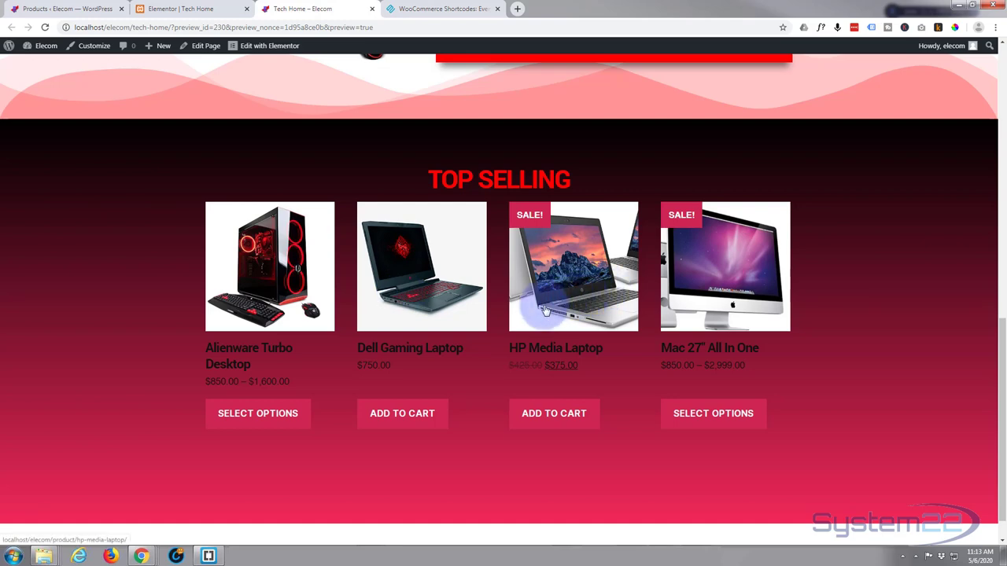
pyautogui.scroll(1, 505, 349)
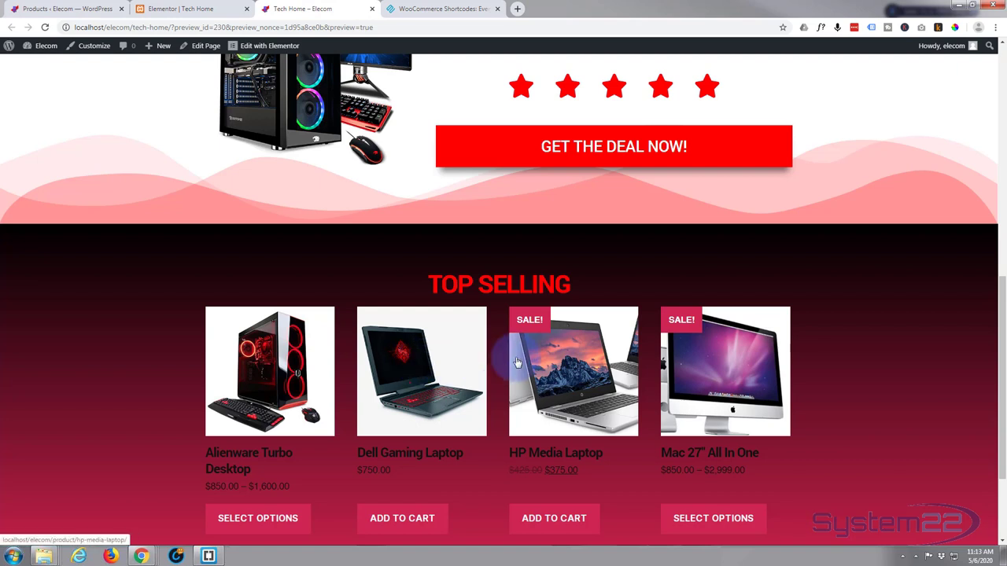
pyautogui.scroll(-1, 515, 363)
# - Test the Dell Gaming Laptop's add to cart button and review the other products' buttons
pyautogui.click(378, 477)
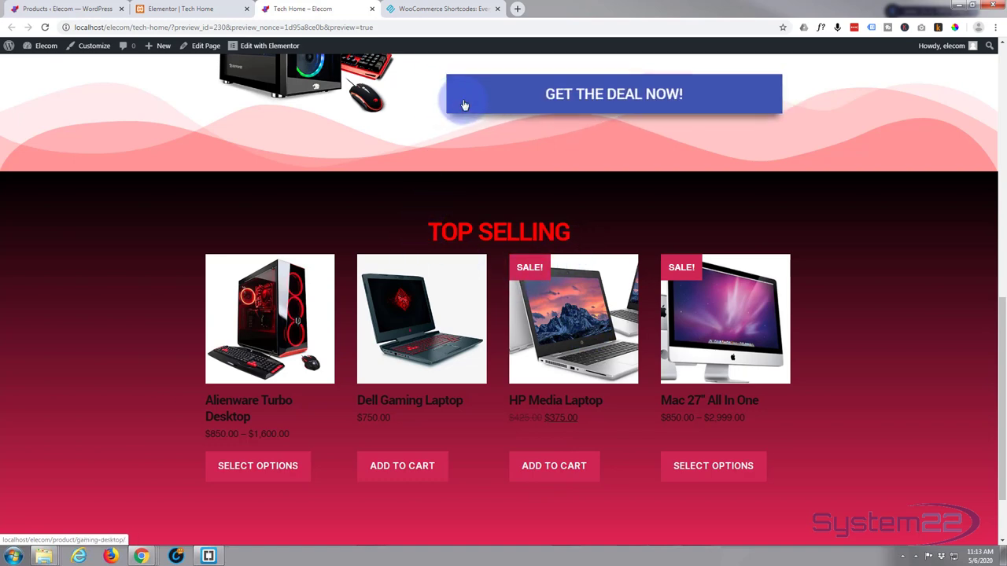
pyautogui.scroll(5, 359, 155)
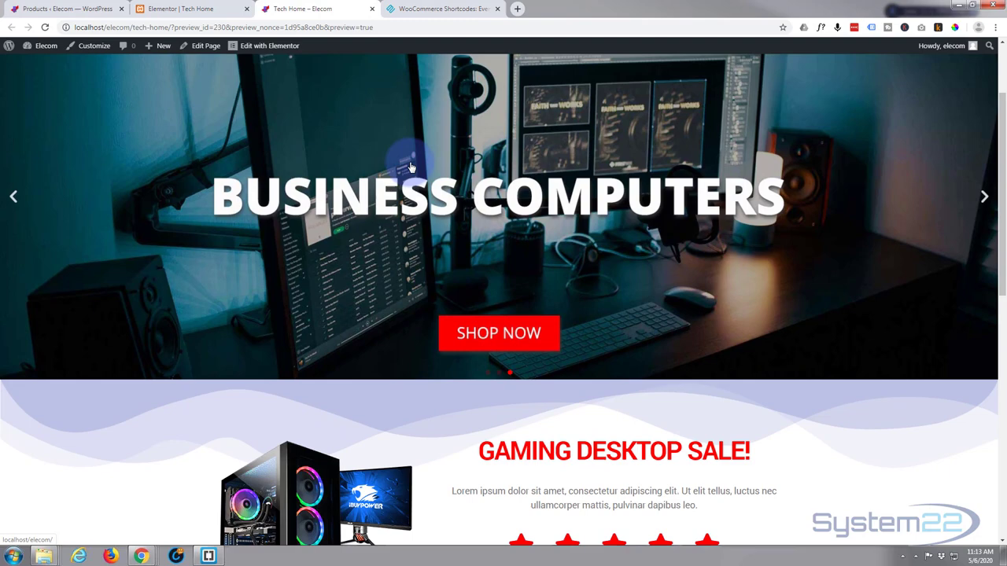
pyautogui.scroll(-5, 431, 288)
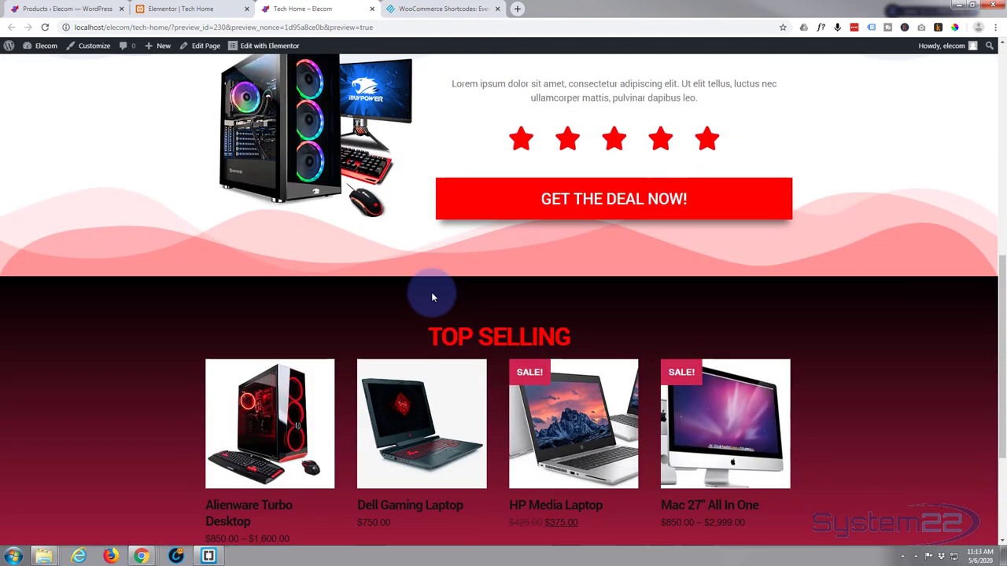
pyautogui.scroll(-2, 168, 152)
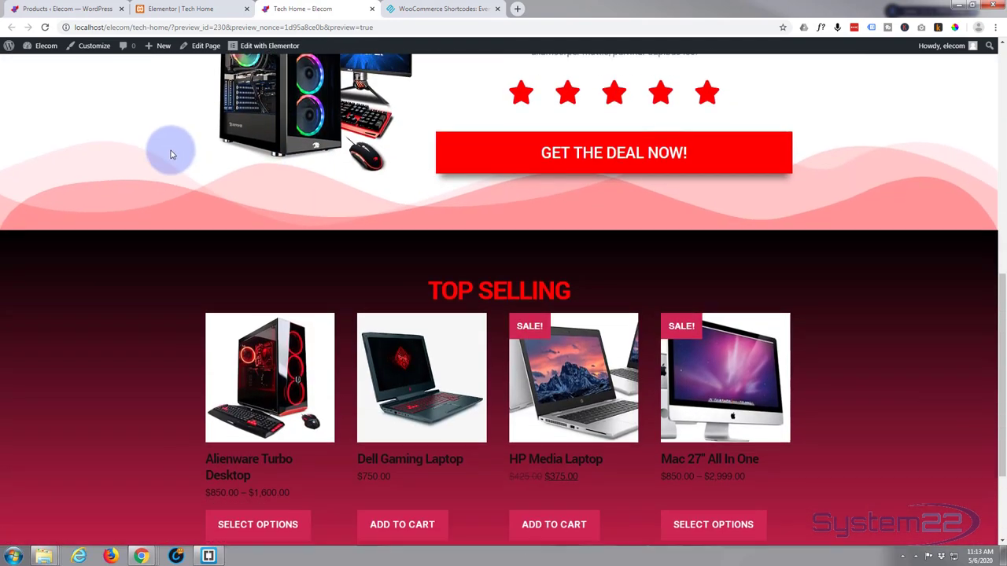
pyautogui.scroll(-1, 168, 152)
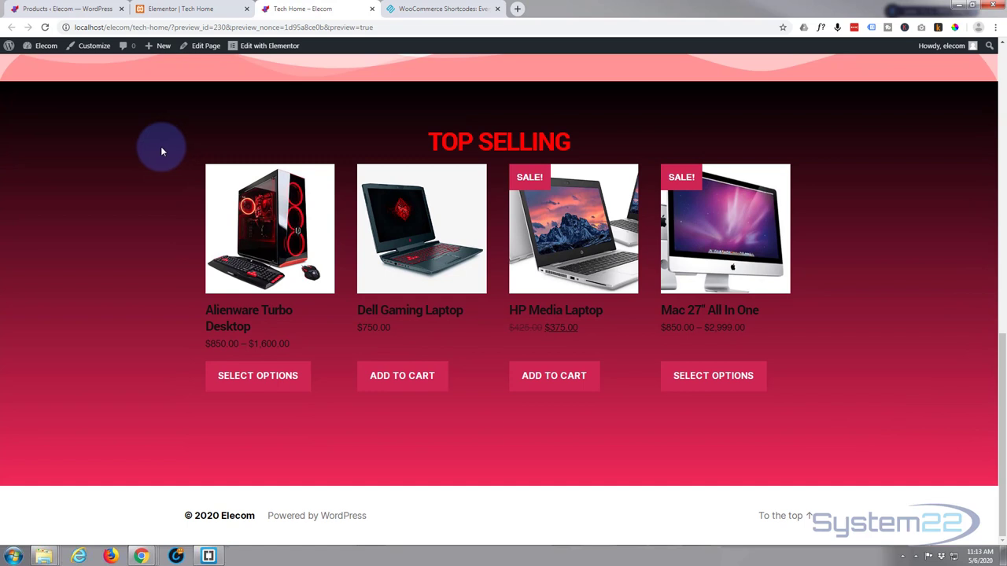